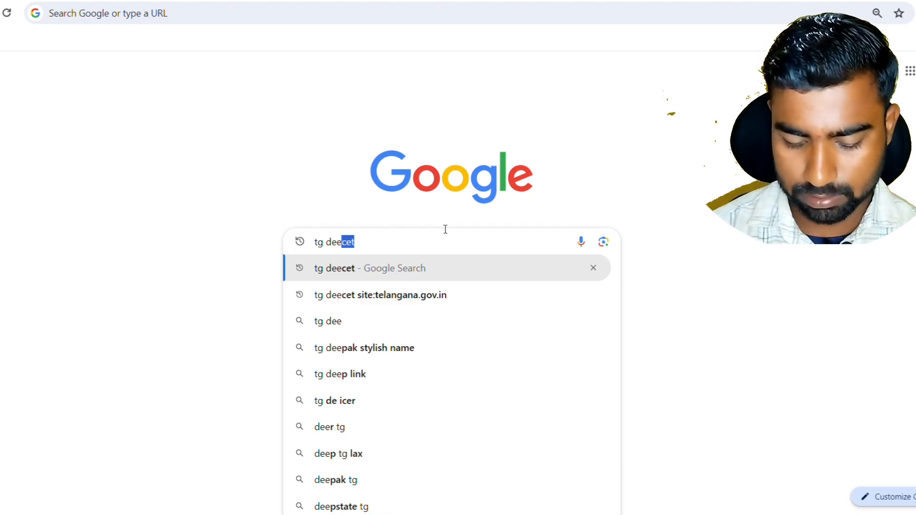
Search Google for 'tg deecet 2024' and scroll down to the Telangana State Portal result
{"action": "type", "text": "cet 2024"}
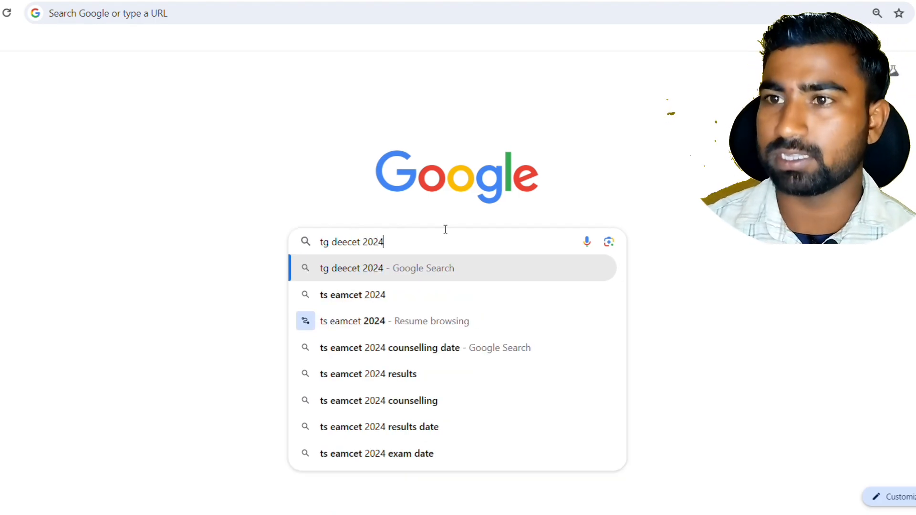
{"action": "left_click", "coordinate": [489, 270]}
{"action": "scroll", "coordinate": [499, 268], "scroll_direction": "down", "scroll_amount": 5}
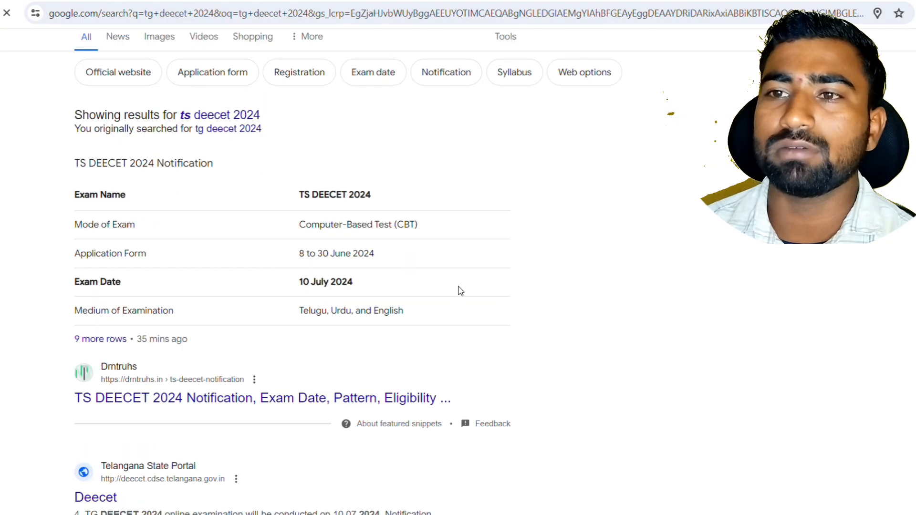
{"action": "scroll", "coordinate": [477, 312], "scroll_direction": "down", "scroll_amount": 4}
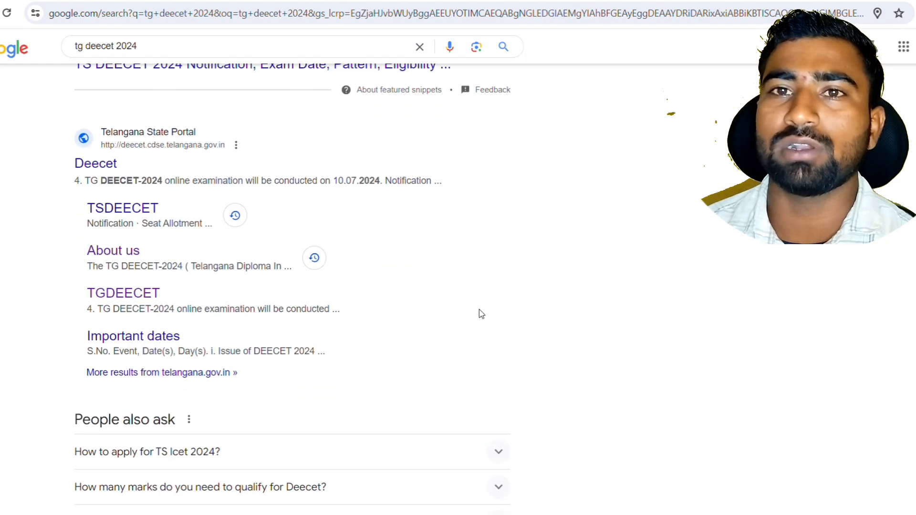
Open the official TG DEECET 2024 site, highlight the 10.07.2024 exam date, and scroll to the application links
{"action": "left_click", "coordinate": [98, 164]}
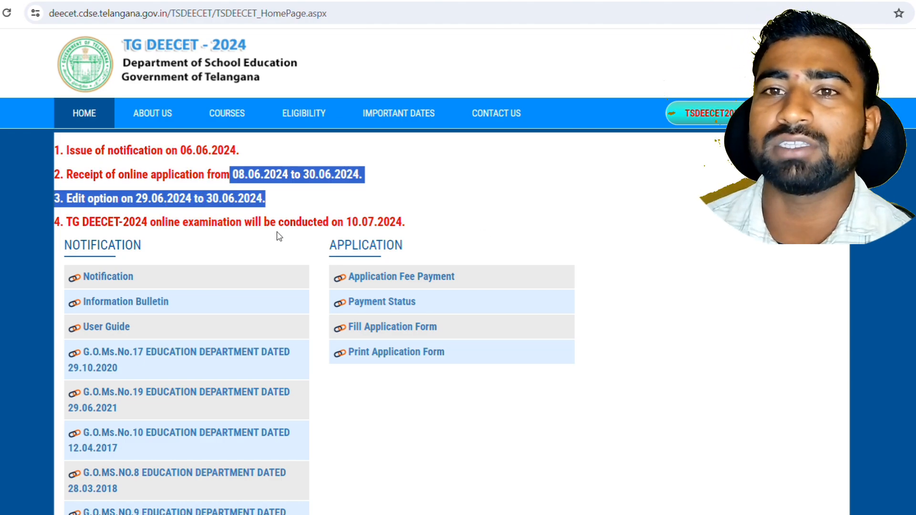
{"action": "left_click_drag", "start_coordinate": [345, 222], "coordinate": [408, 228]}
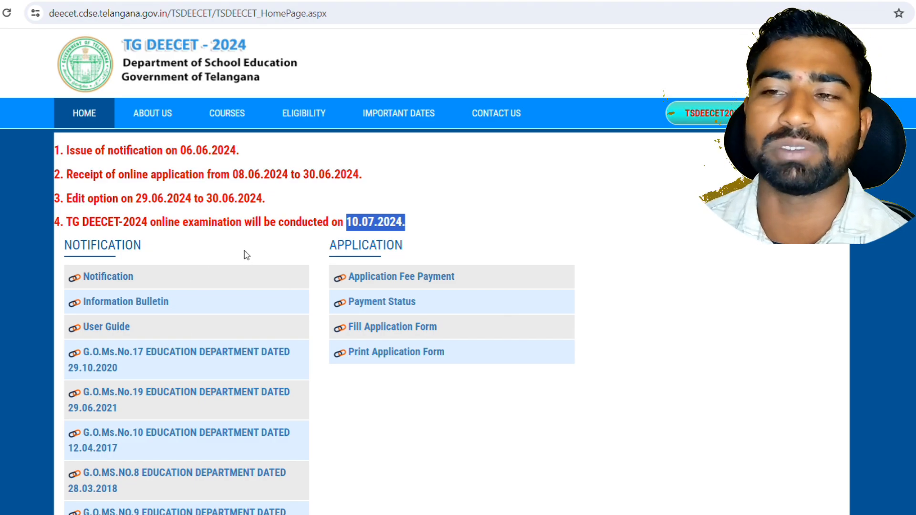
{"action": "left_click", "coordinate": [636, 444]}
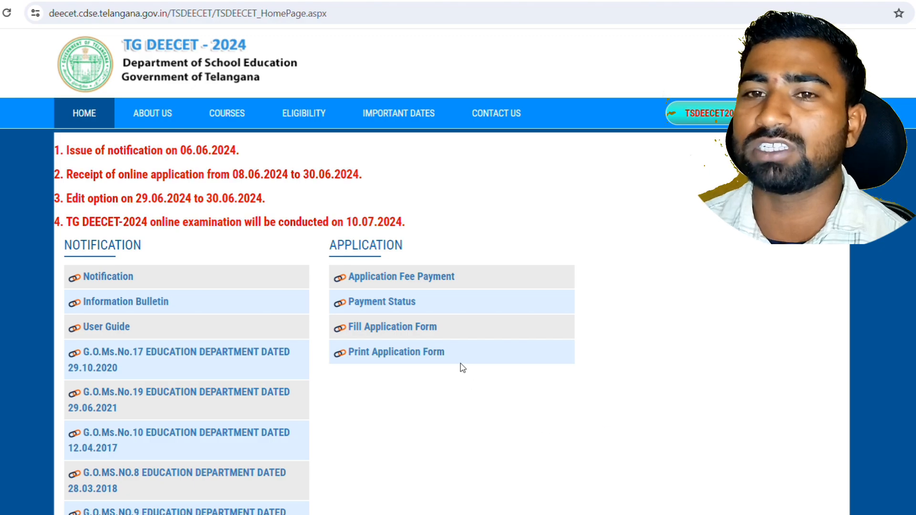
{"action": "scroll", "coordinate": [463, 367], "scroll_direction": "down", "scroll_amount": 3}
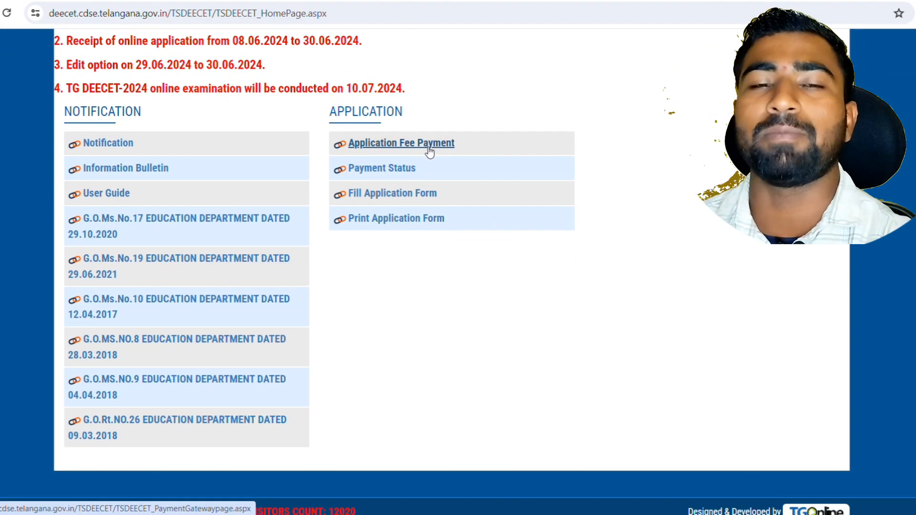
Open the Application Fee Payment form and try its candidate name and date-of-birth fields
{"action": "left_click", "coordinate": [386, 149]}
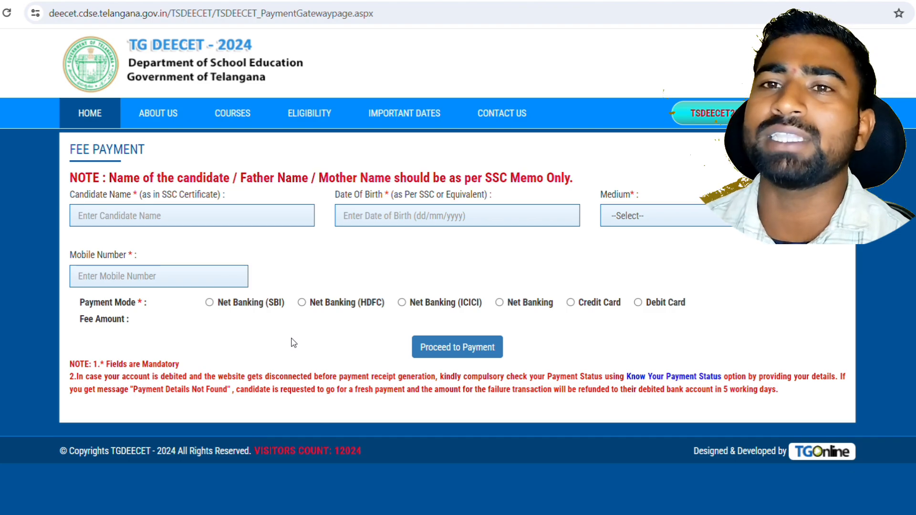
{"action": "left_click", "coordinate": [184, 215]}
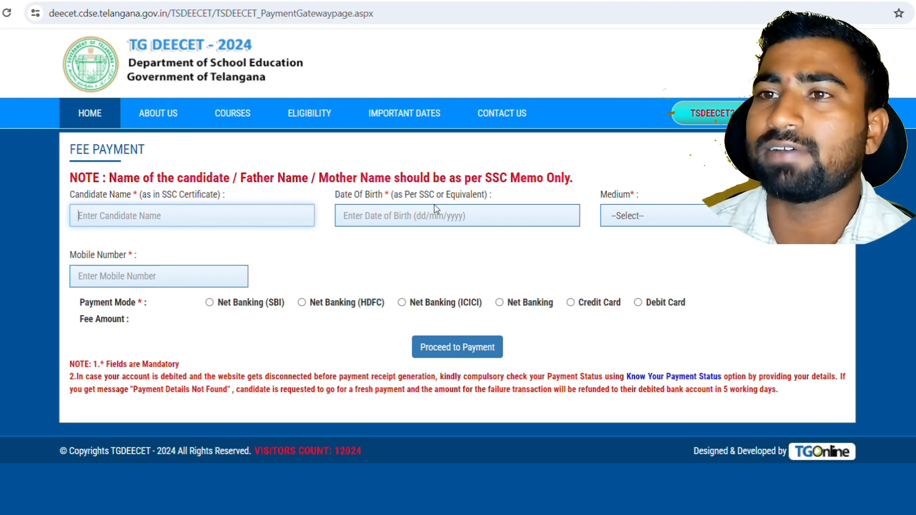
{"action": "left_click", "coordinate": [407, 217]}
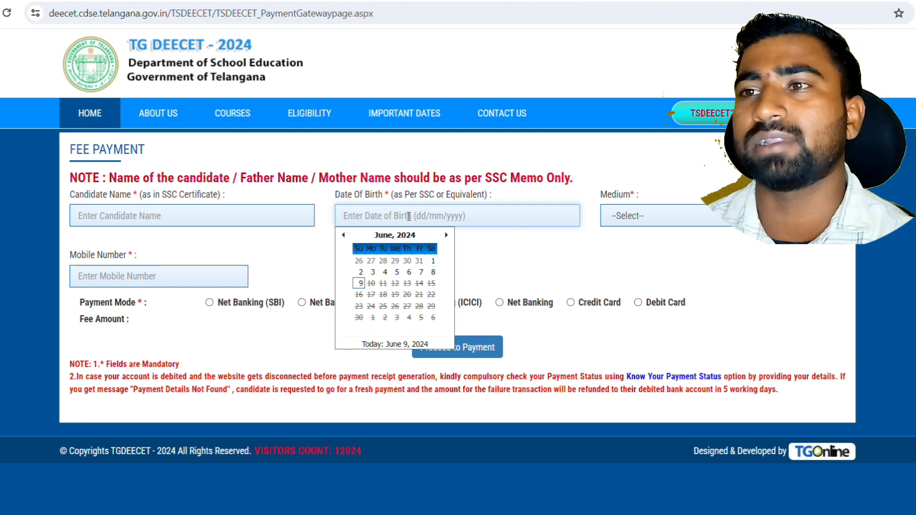
{"action": "left_click", "coordinate": [723, 259]}
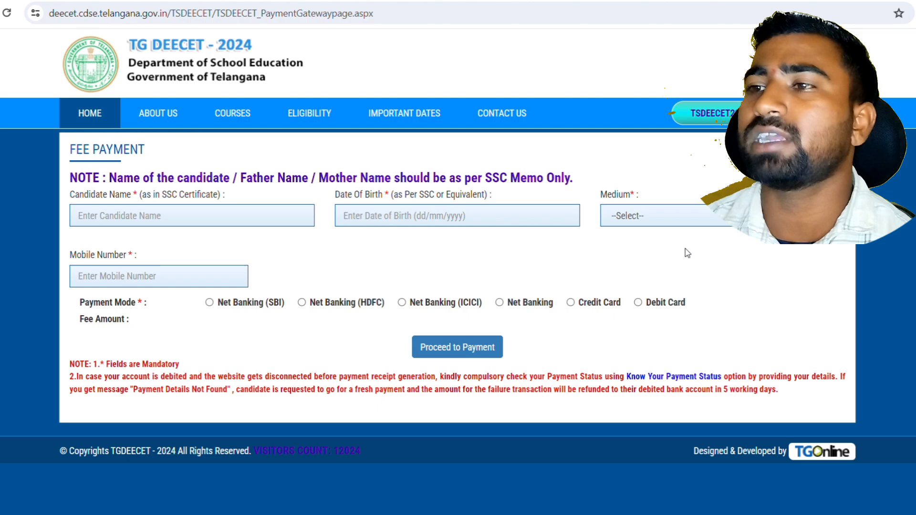
Set the exam medium to Telugu, after briefly switching it to English
{"action": "left_click", "coordinate": [655, 214]}
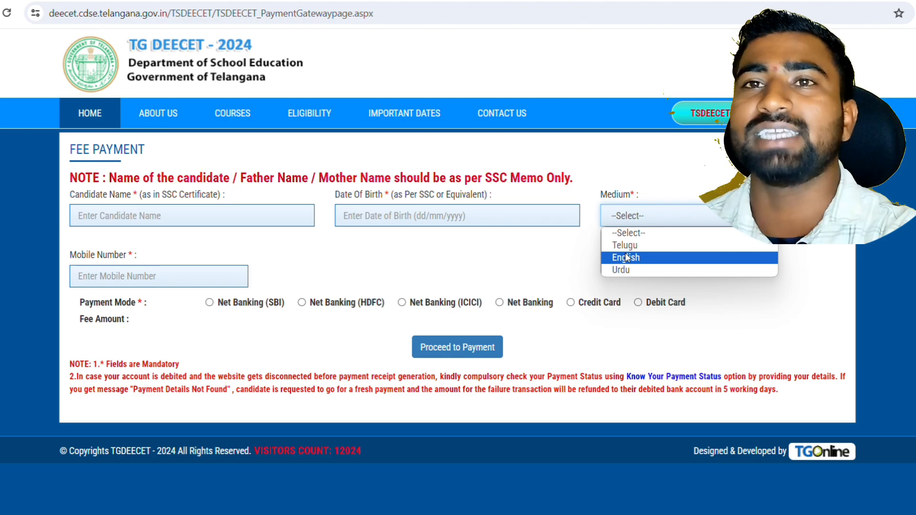
{"action": "left_click", "coordinate": [618, 248]}
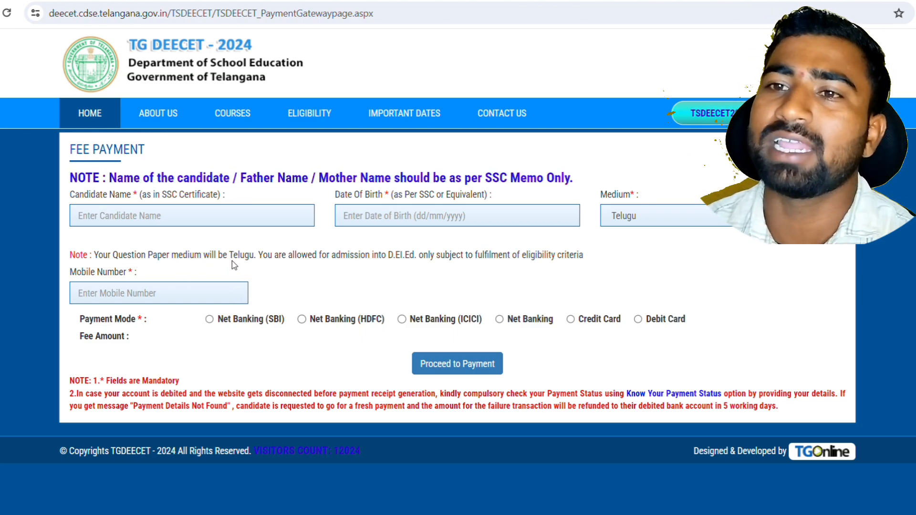
{"action": "left_click", "coordinate": [633, 217]}
{"action": "left_click", "coordinate": [617, 258]}
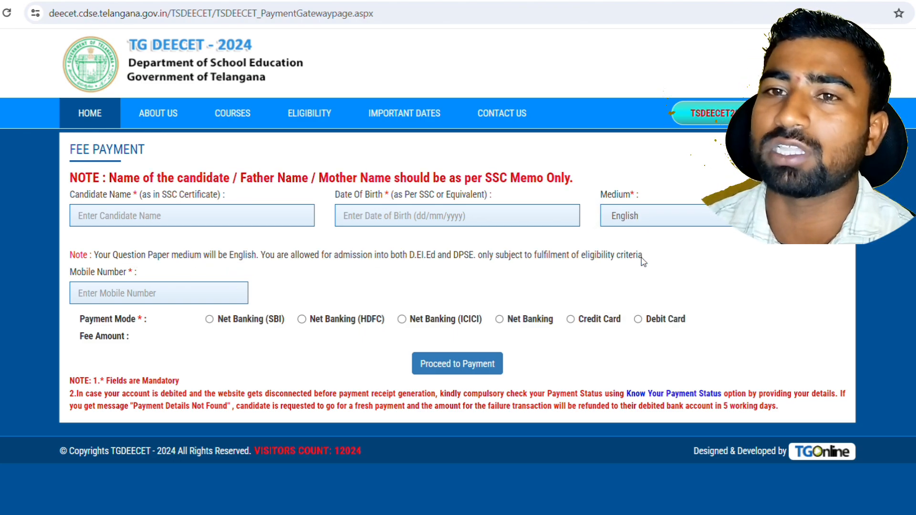
{"action": "left_click", "coordinate": [633, 223]}
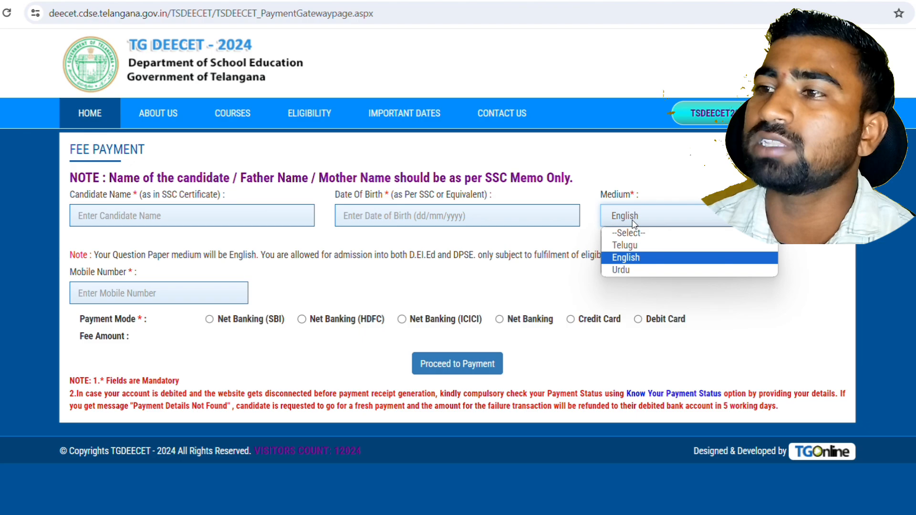
{"action": "left_click", "coordinate": [630, 247]}
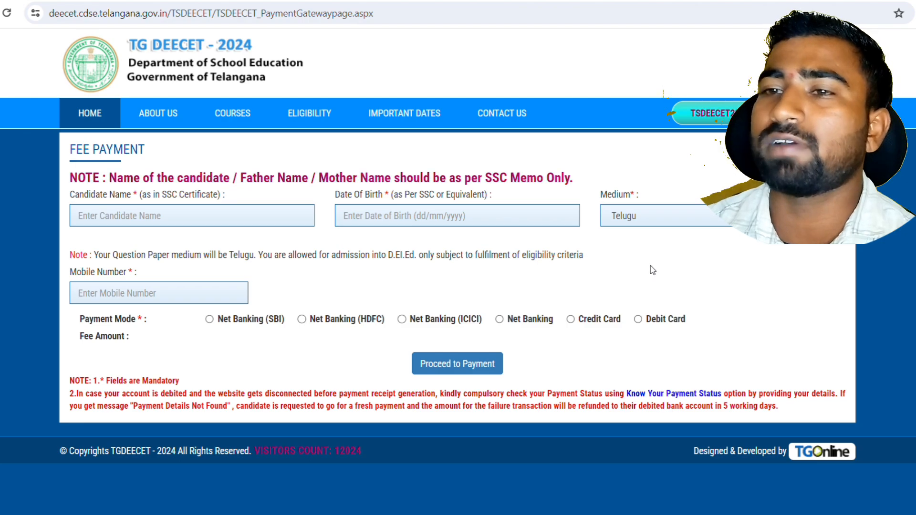
Check the mobile number and name fields, then choose Debit Card as the payment mode
{"action": "left_click", "coordinate": [167, 292]}
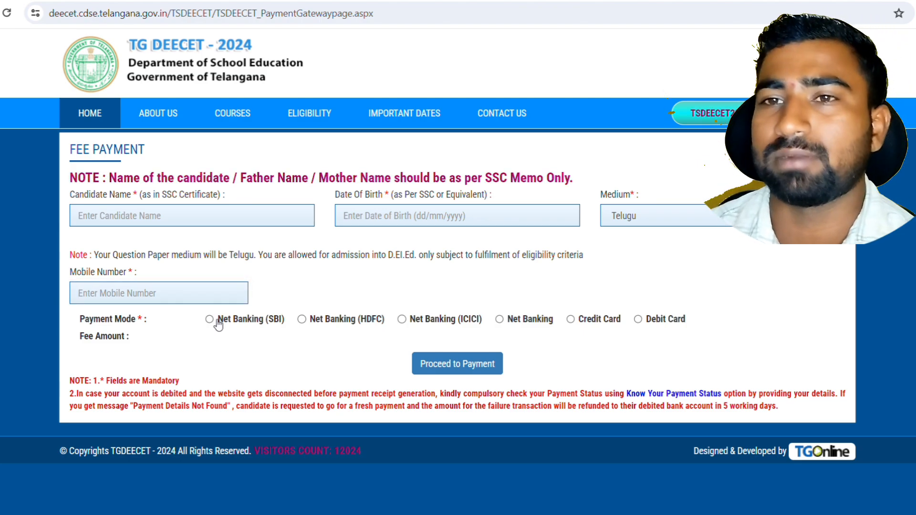
{"action": "left_click", "coordinate": [181, 220]}
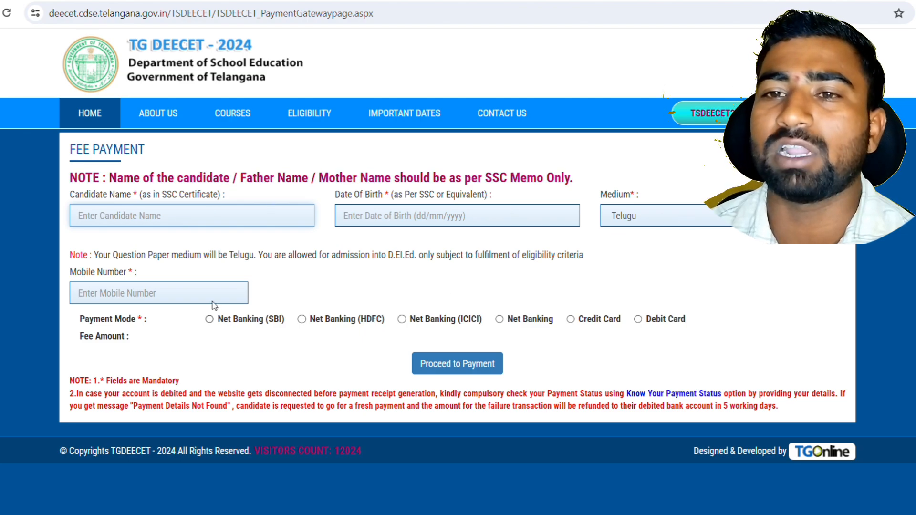
{"action": "left_click", "coordinate": [206, 290]}
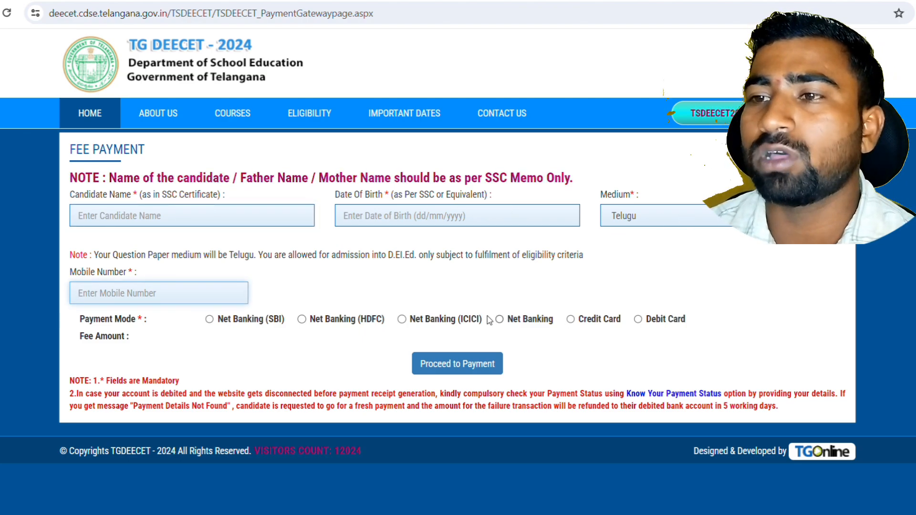
{"action": "left_click", "coordinate": [638, 319]}
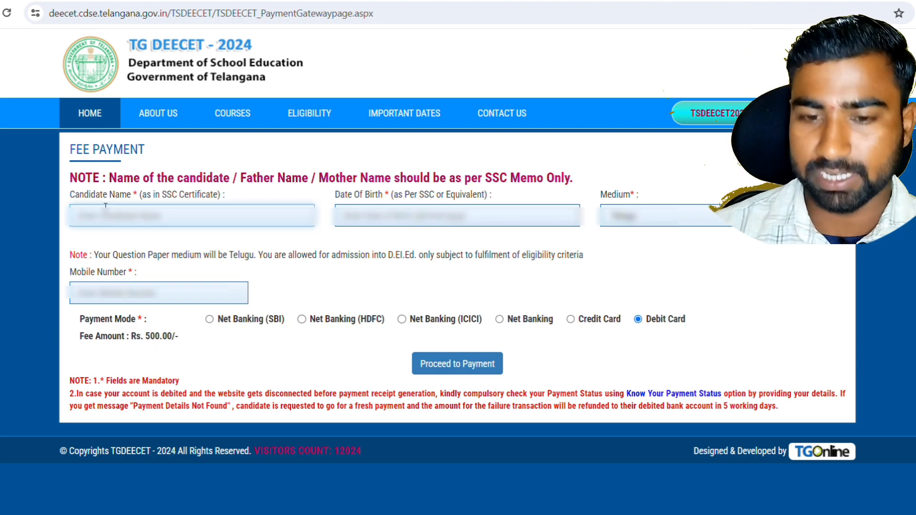
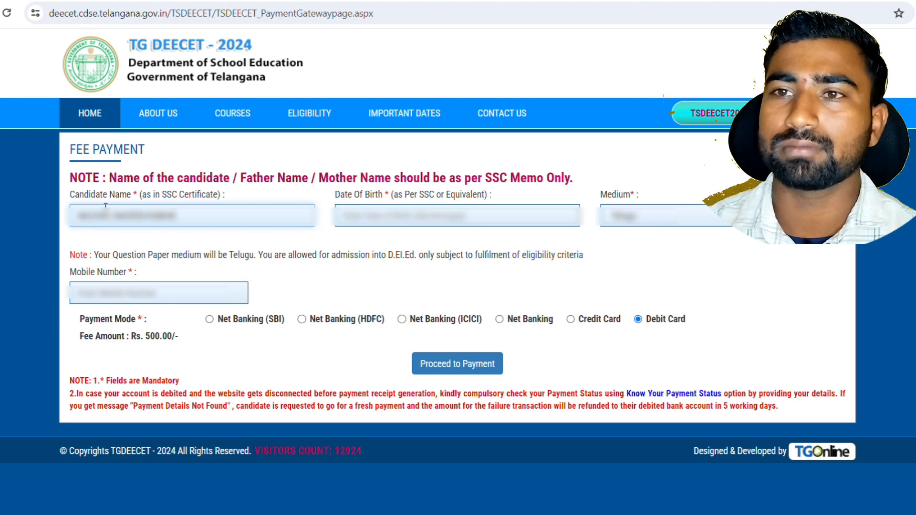
Enter the candidate's full name and mobile number in the fee form
{"action": "key", "text": "Tab"}
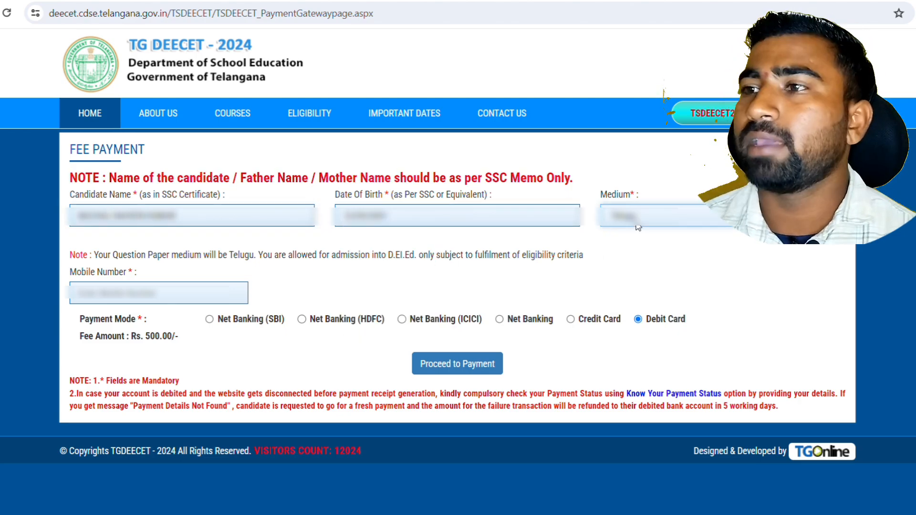
{"action": "left_click", "coordinate": [235, 288]}
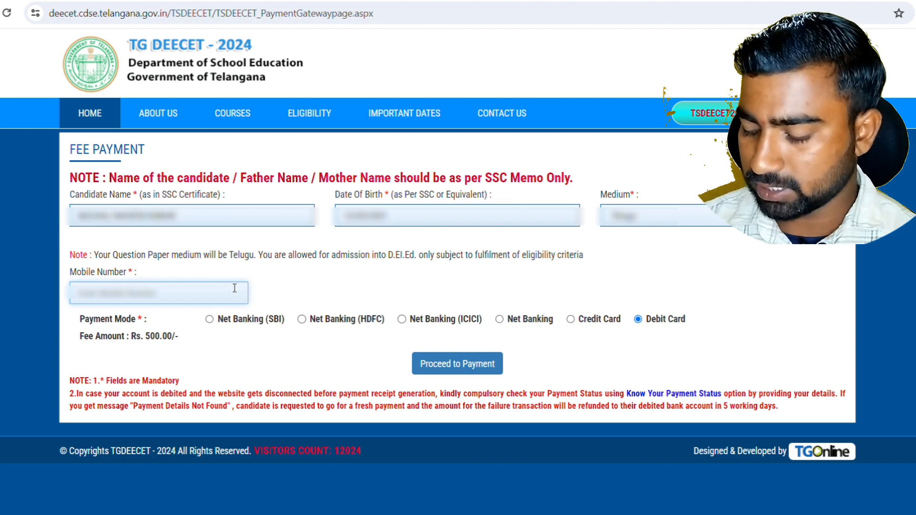
{"action": "type", "text": "9876"}
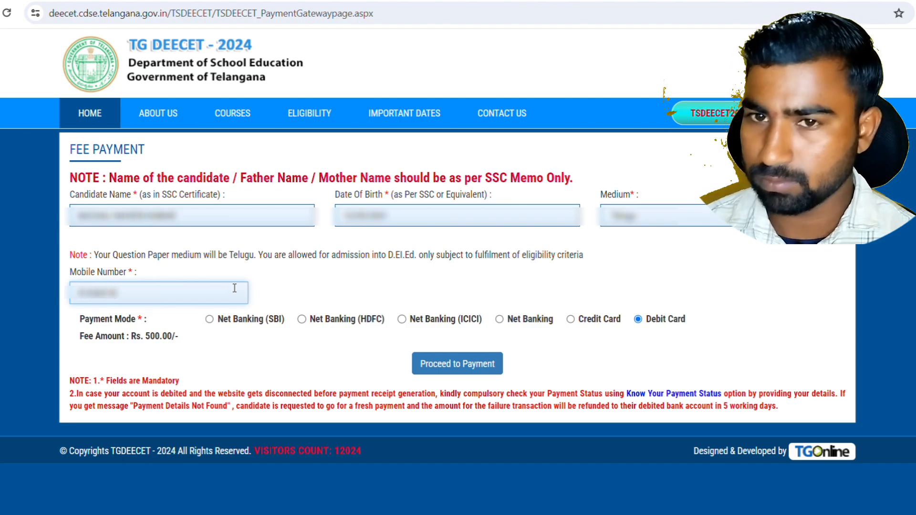
{"action": "type", "text": "543"}
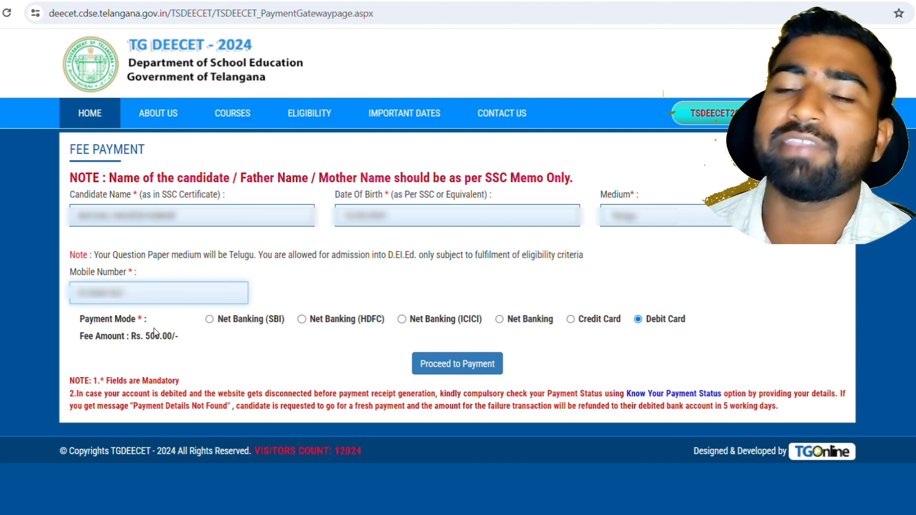
Settle on Debit Card as the payment mode and proceed to payment
{"action": "left_click", "coordinate": [209, 319]}
{"action": "left_click", "coordinate": [638, 320]}
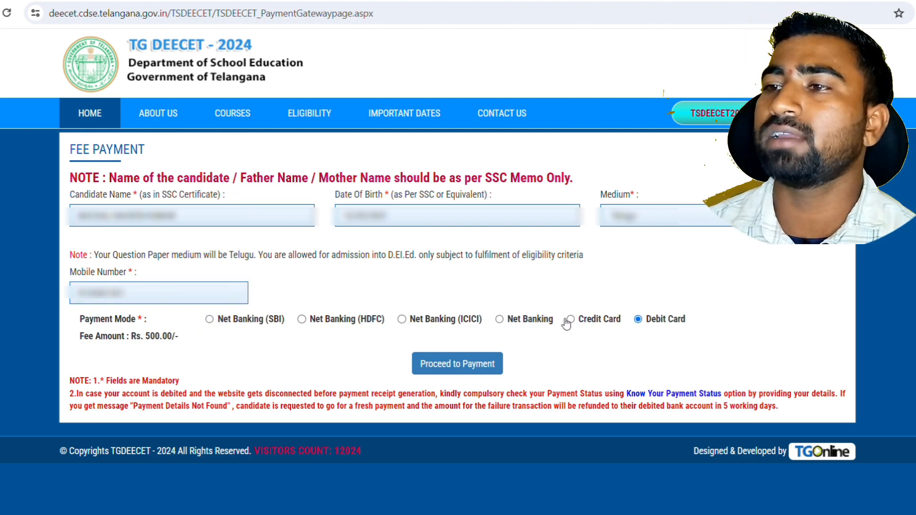
{"action": "left_click", "coordinate": [571, 321]}
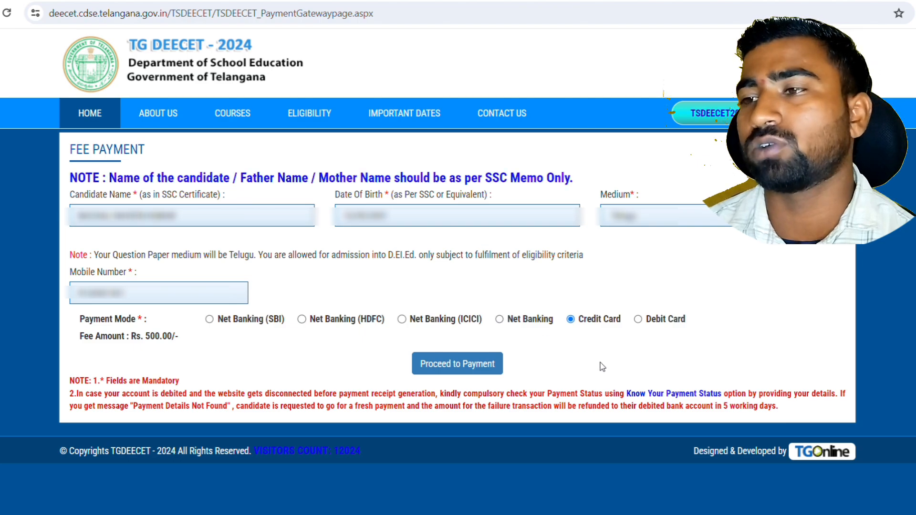
{"action": "left_click", "coordinate": [637, 320]}
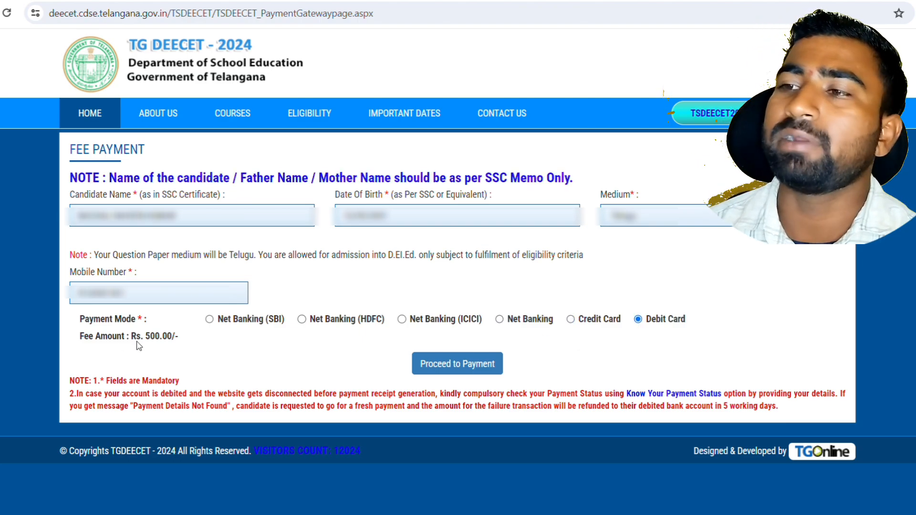
{"action": "left_click", "coordinate": [452, 366]}
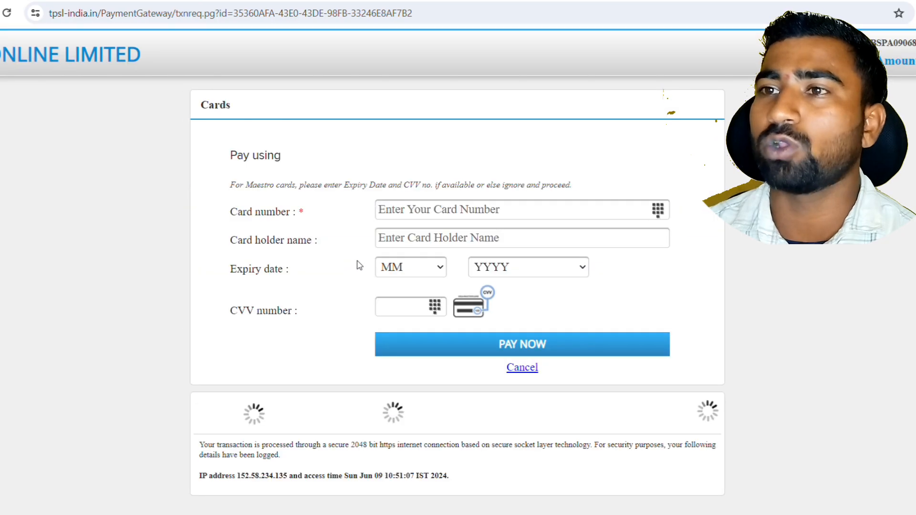
Inspect the card number field, the expiry month and year lists, and the CVV field
{"action": "left_click", "coordinate": [405, 210]}
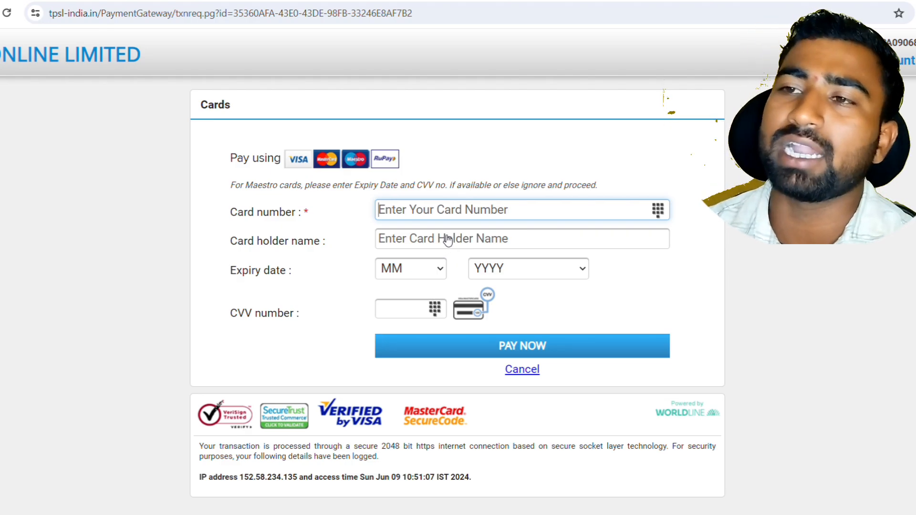
{"action": "left_click", "coordinate": [415, 274]}
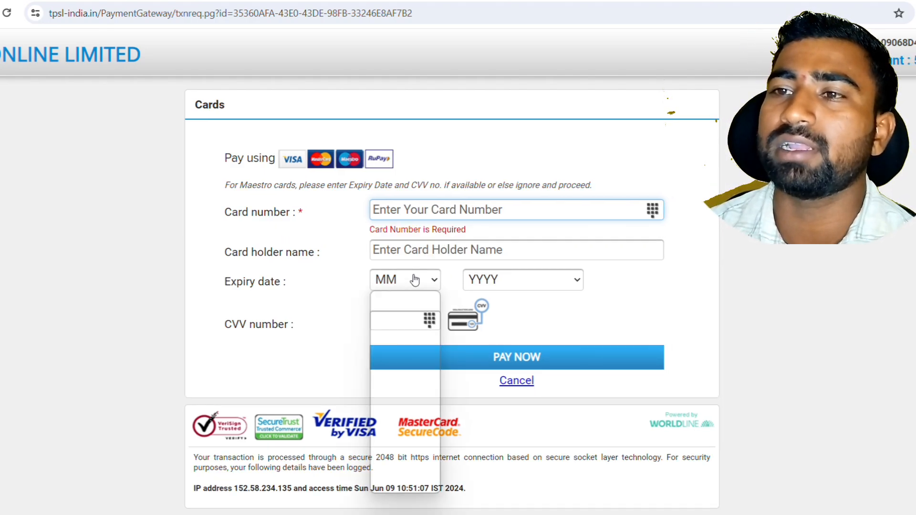
{"action": "left_click", "coordinate": [553, 280]}
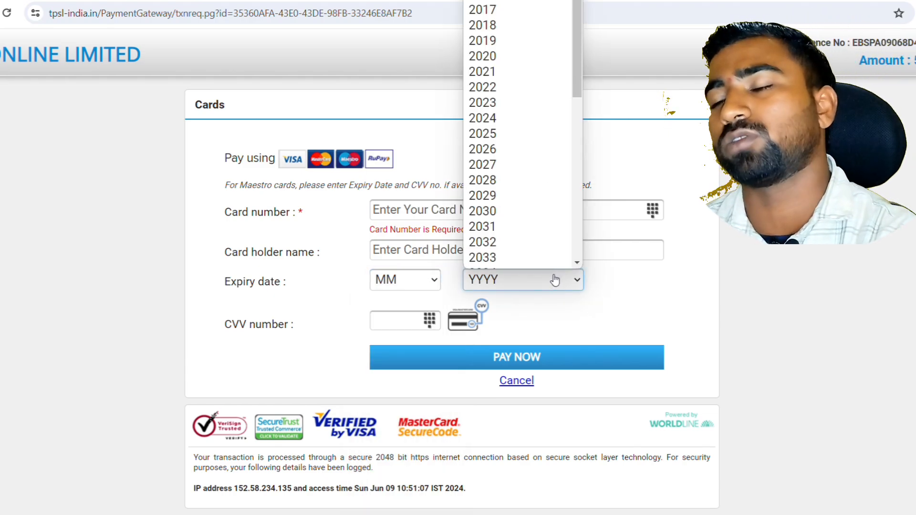
{"action": "left_click", "coordinate": [528, 336]}
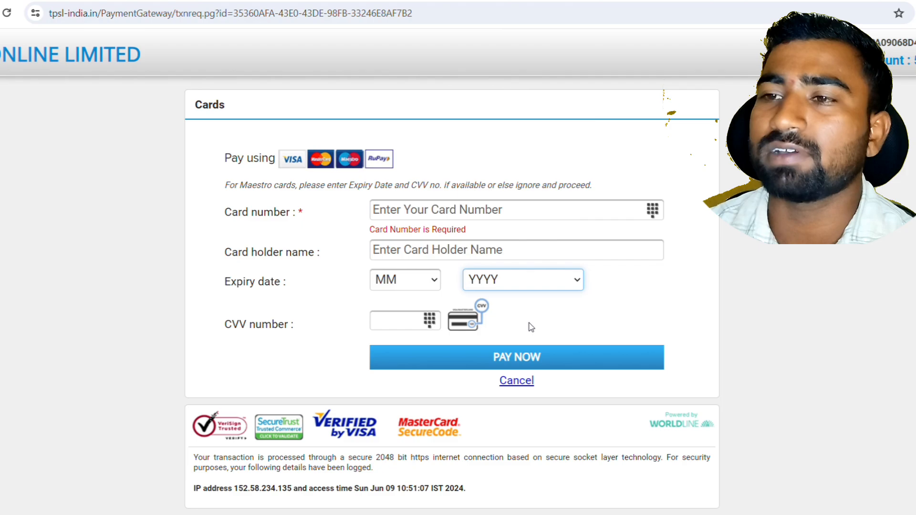
{"action": "left_click", "coordinate": [390, 321]}
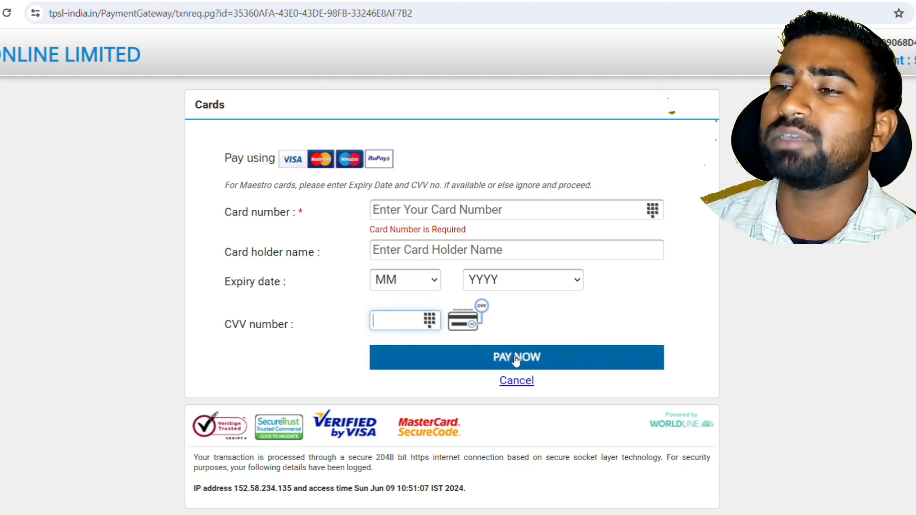
Enter the debit card number, removing an extra last digit
{"action": "left_click", "coordinate": [406, 216]}
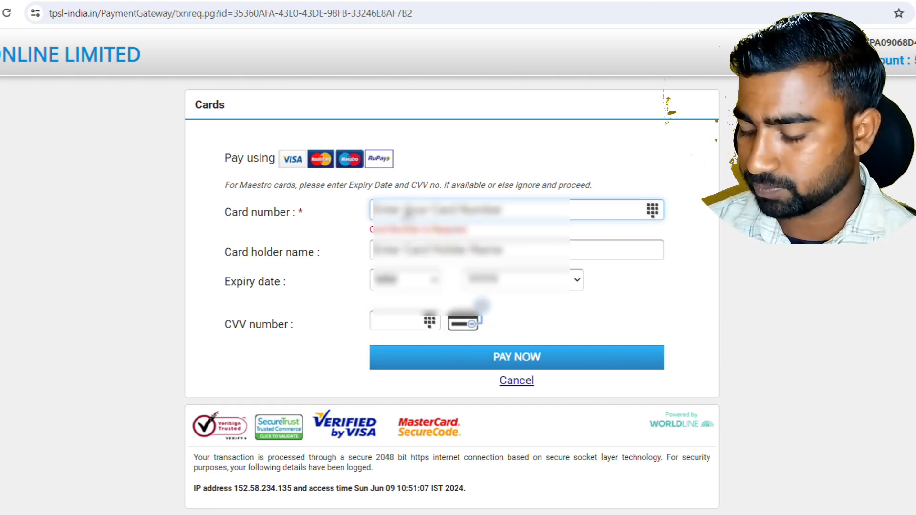
{"action": "type", "text": "****"}
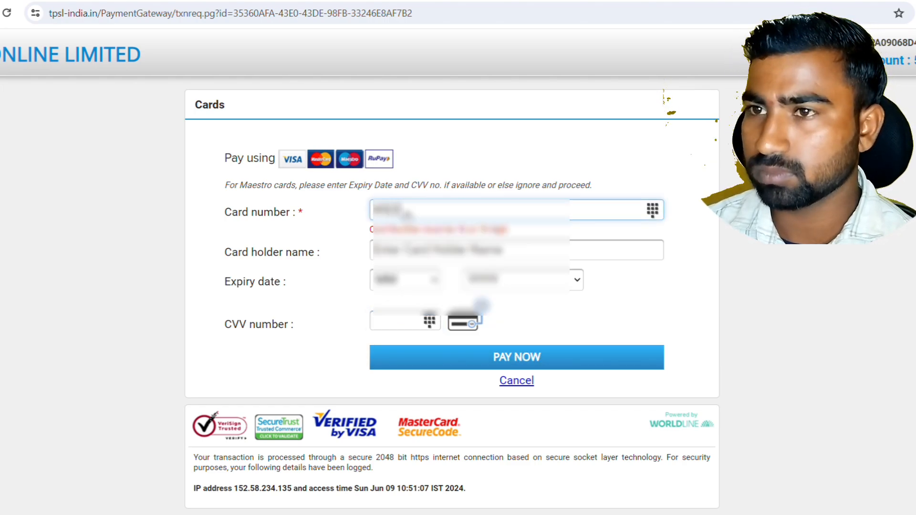
{"action": "type", "text": "*"}
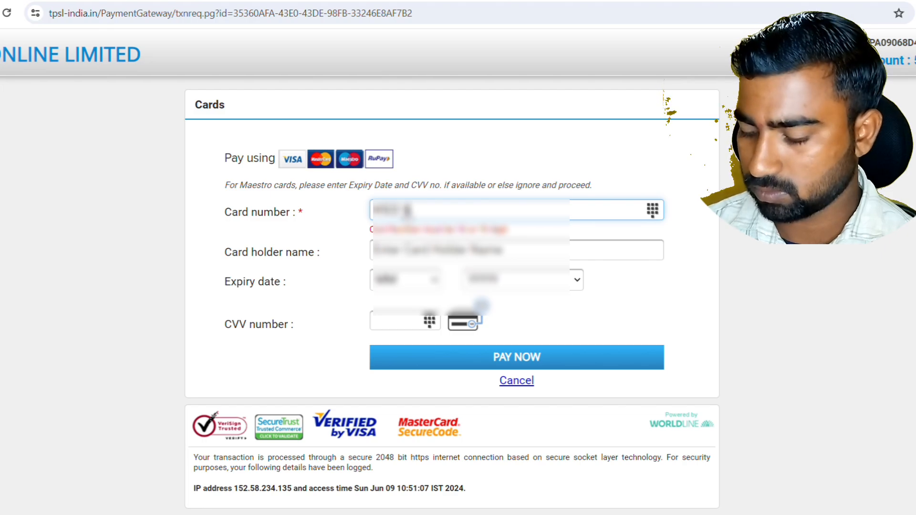
{"action": "type", "text": "***********"}
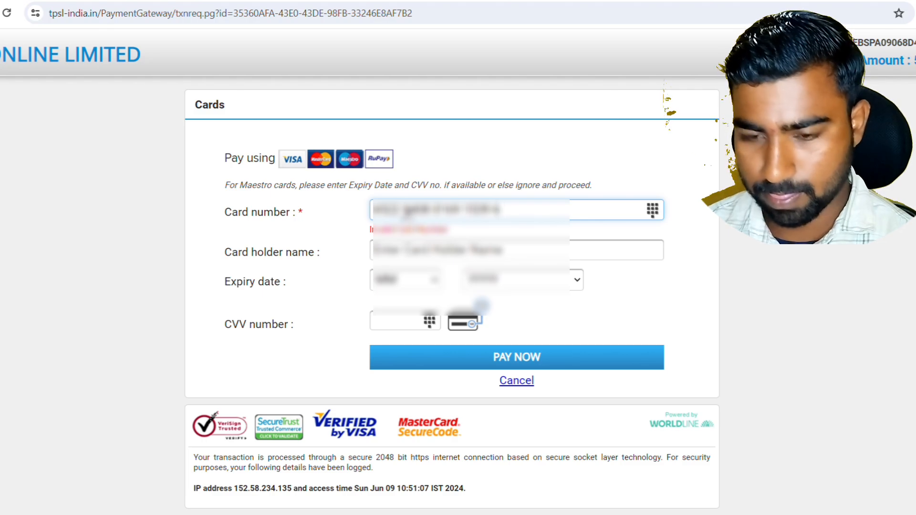
{"action": "key", "text": "Tab"}
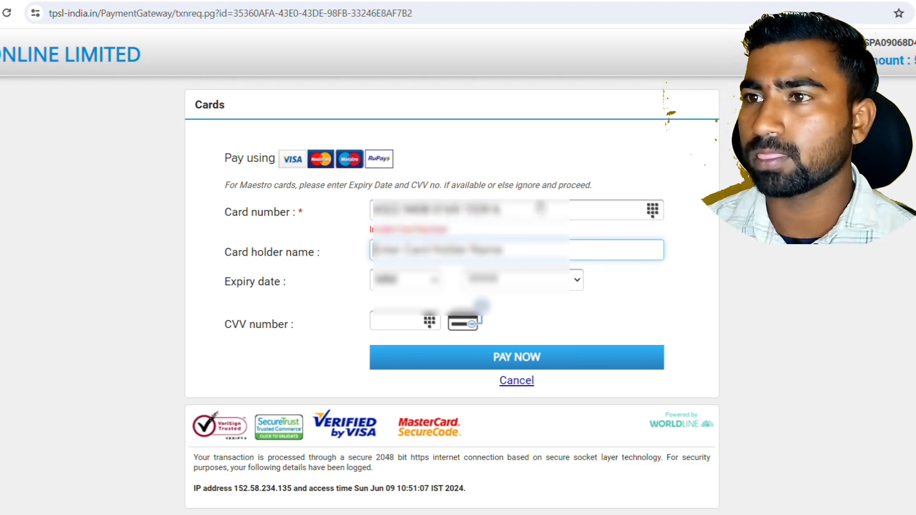
{"action": "left_click", "coordinate": [540, 209]}
{"action": "key", "text": "BackSpace"}
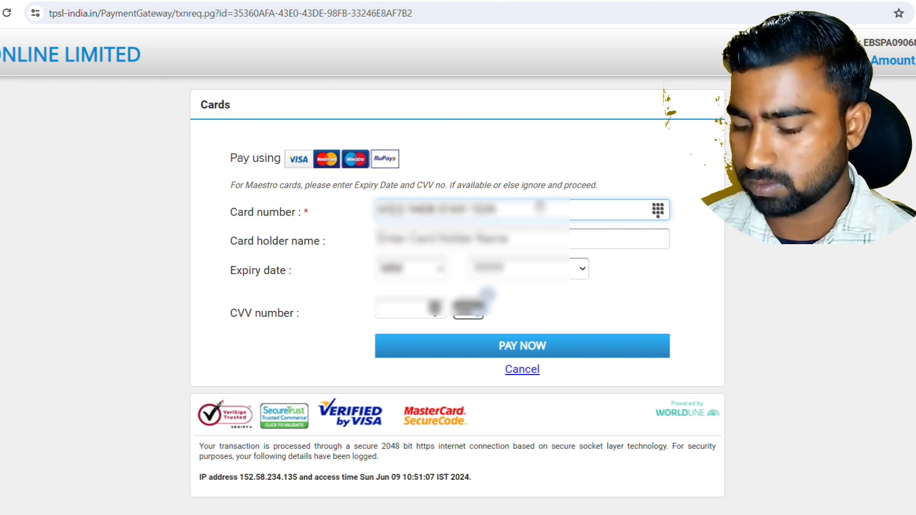
{"action": "key", "text": "Tab"}
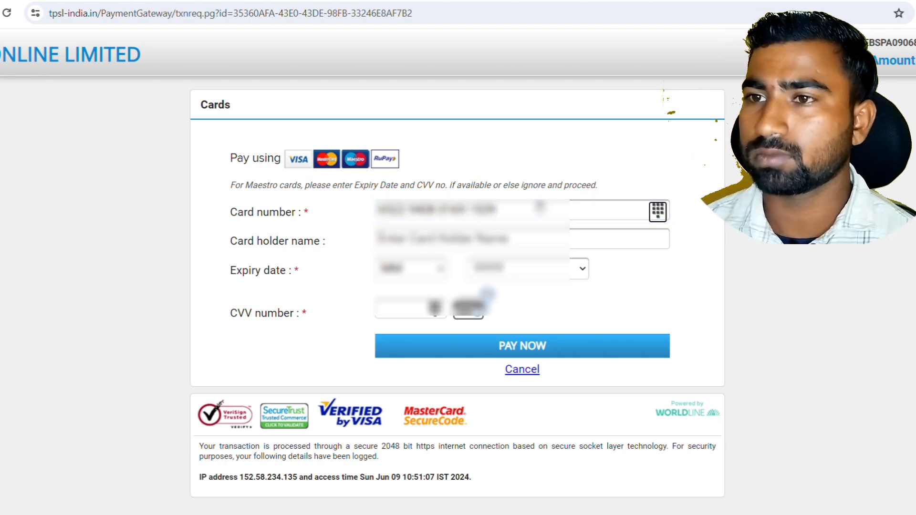
Fill in the cardholder's name, expiry month 08, year 20, and the CVV
{"action": "left_click", "coordinate": [501, 245]}
{"action": "type", "text": "NAV"}
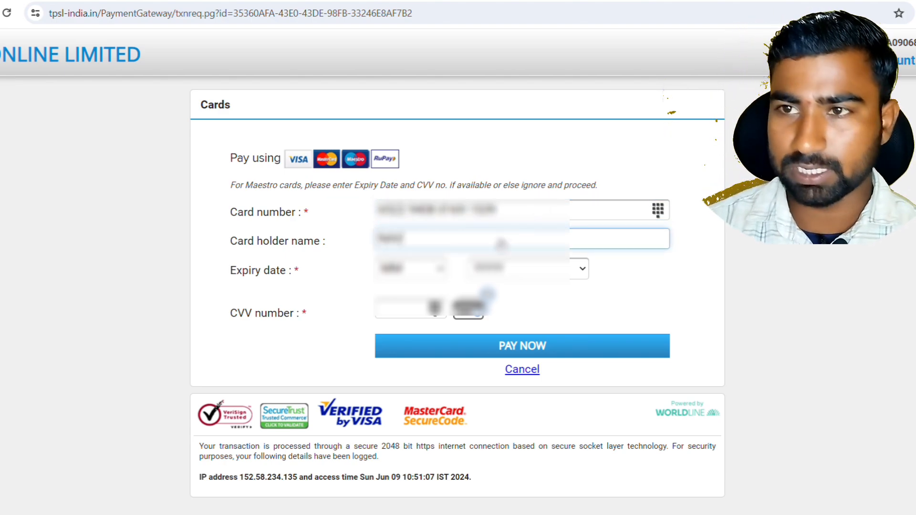
{"action": "type", "text": "EEN"}
{"action": "key", "text": "Tab"}
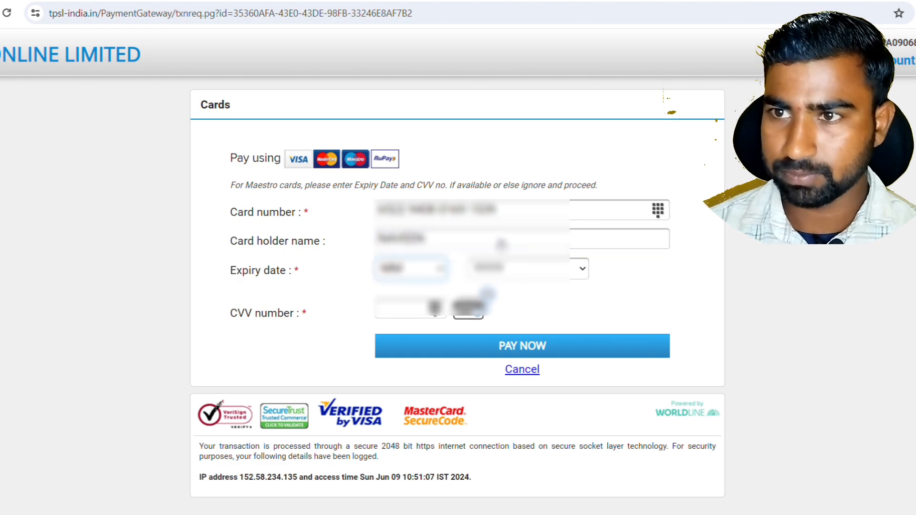
{"action": "type", "text": "08"}
{"action": "key", "text": "Tab"}
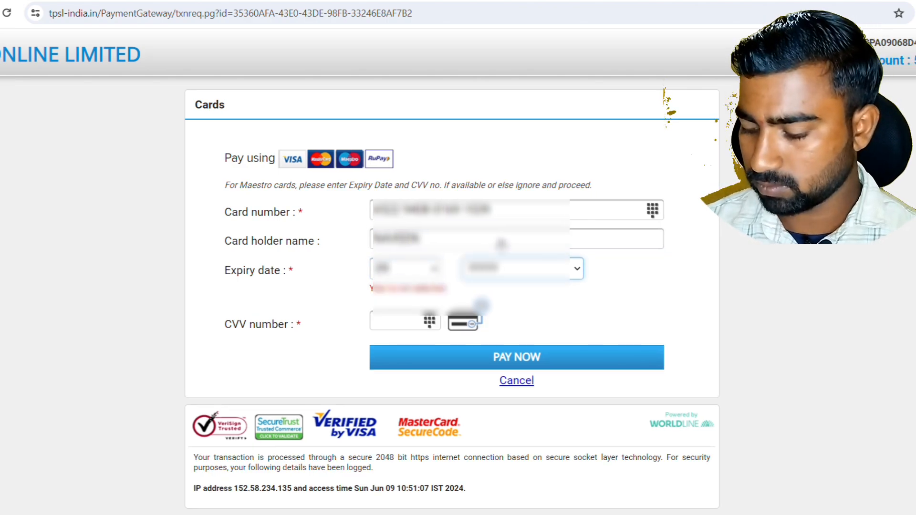
{"action": "type", "text": "20"}
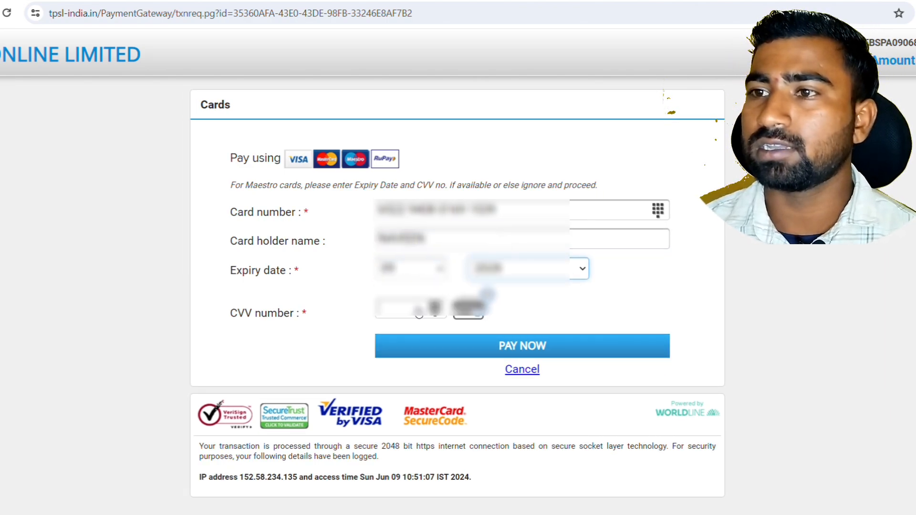
{"action": "left_click", "coordinate": [418, 314]}
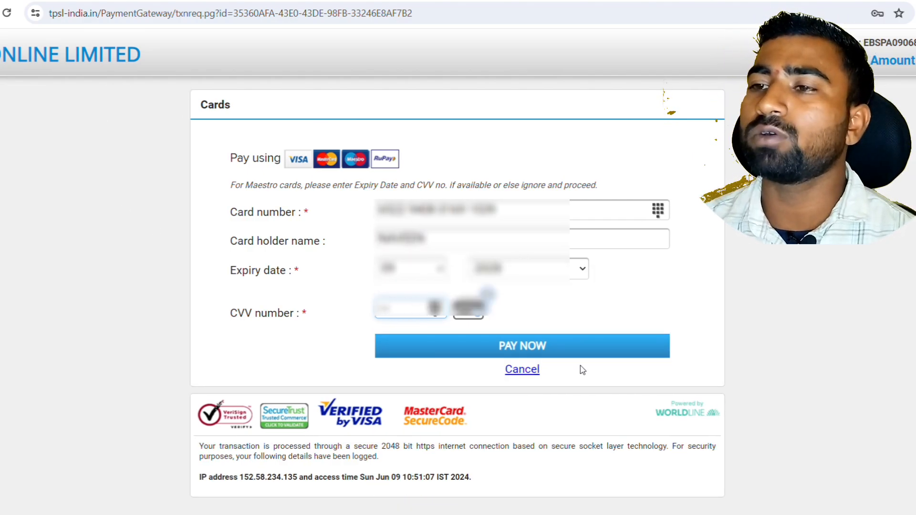
Submit the card payment with PAY NOW and begin entering the bank OTP
{"action": "left_click", "coordinate": [561, 347]}
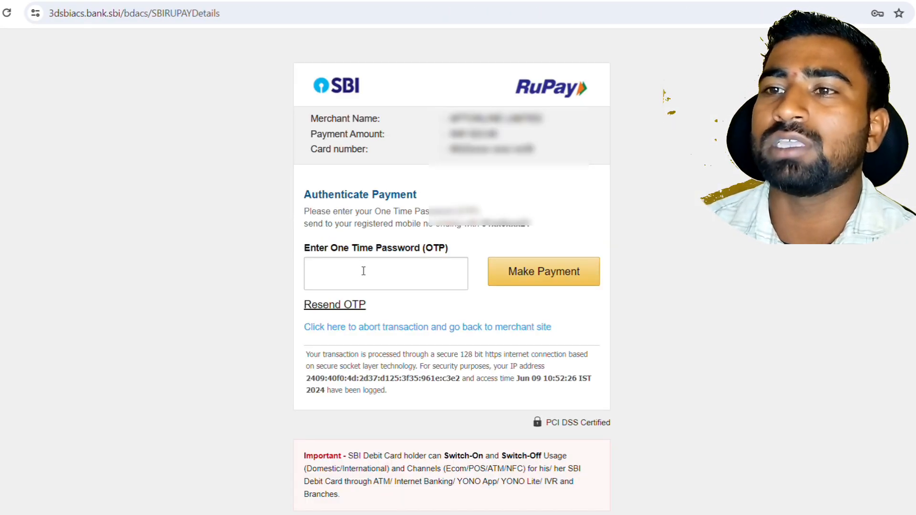
{"action": "left_click", "coordinate": [376, 284]}
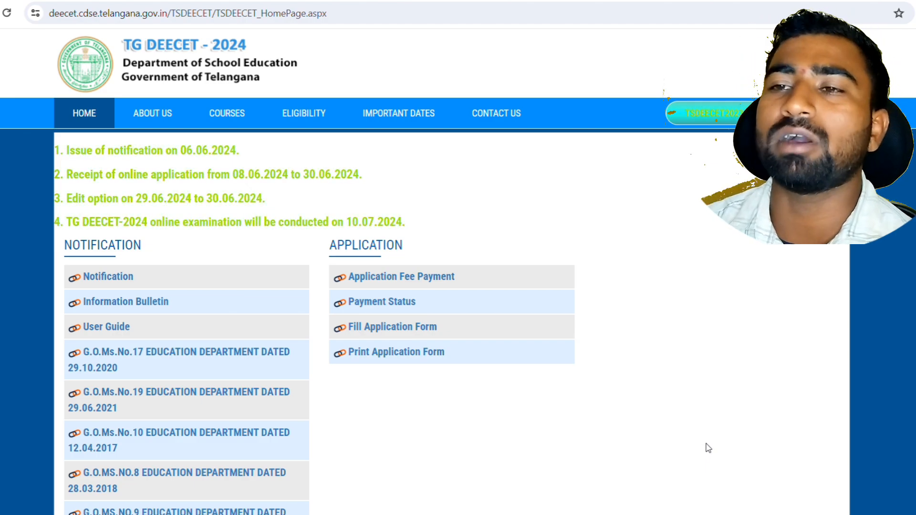
{"action": "left_click", "coordinate": [385, 310]}
{"action": "left_click", "coordinate": [154, 196]}
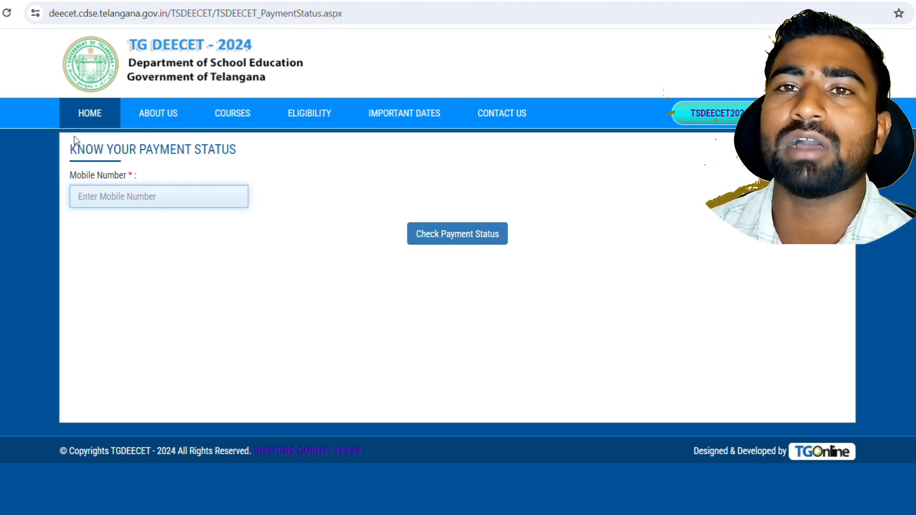
{"action": "left_click", "coordinate": [99, 113]}
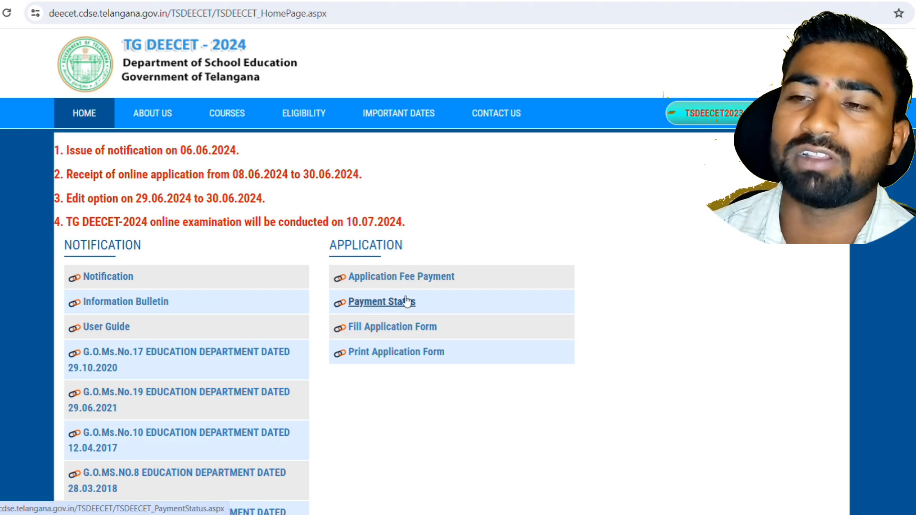
Open the Fill Application Form page, check its reference ID, mobile and birth-date fields, then return to the PDF
{"action": "left_click", "coordinate": [399, 329]}
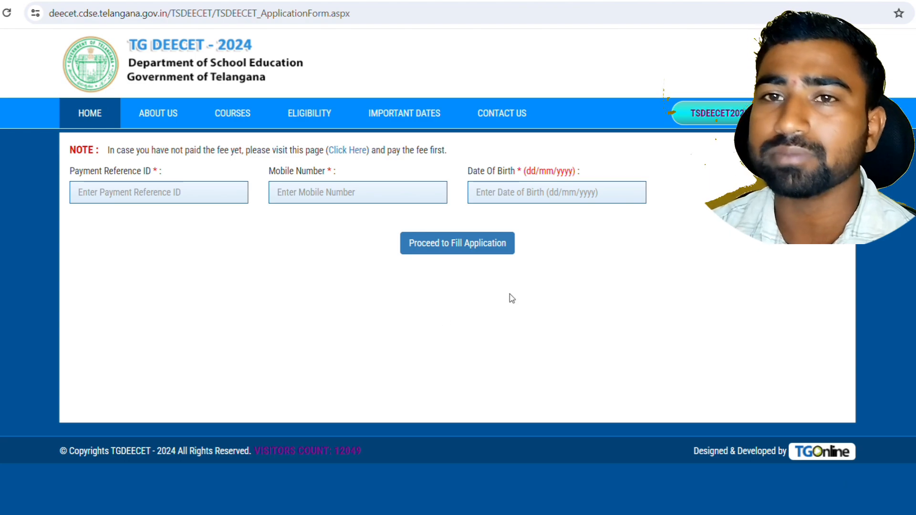
{"action": "left_click", "coordinate": [123, 190]}
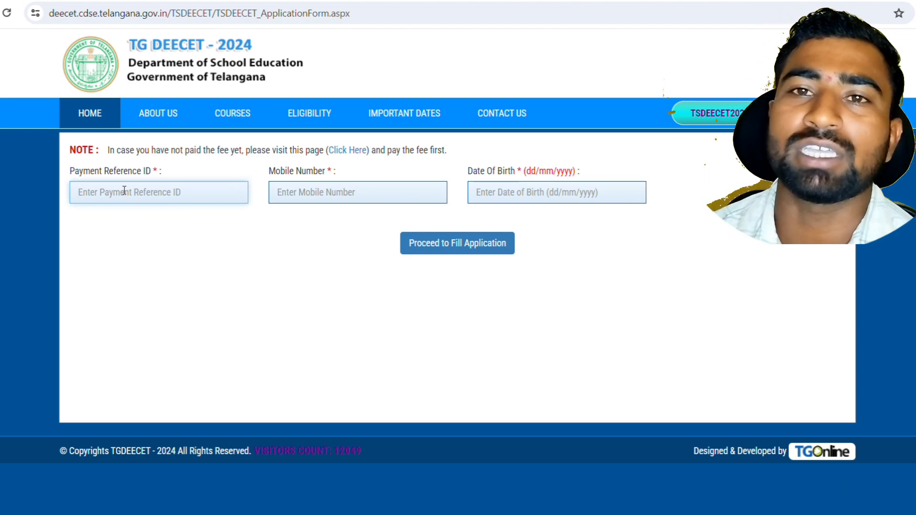
{"action": "left_click", "coordinate": [342, 196]}
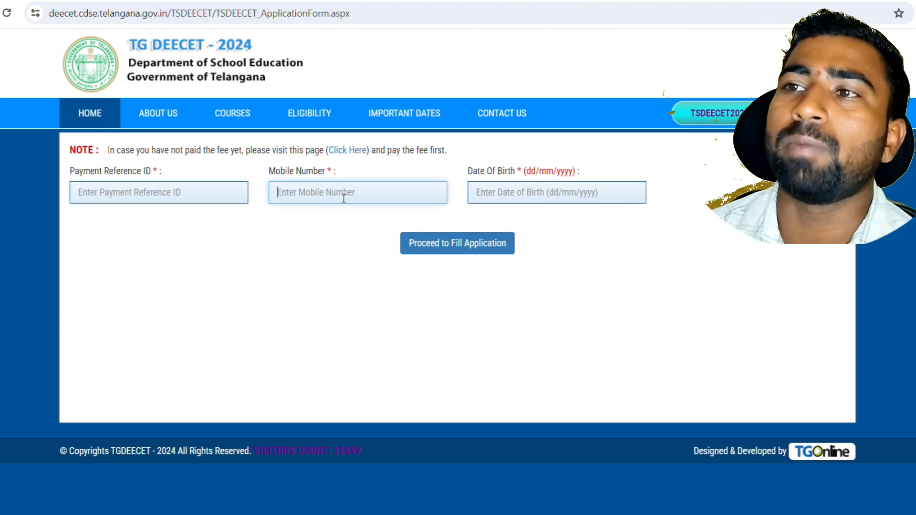
{"action": "left_click", "coordinate": [535, 192]}
{"action": "left_click", "coordinate": [211, 223]}
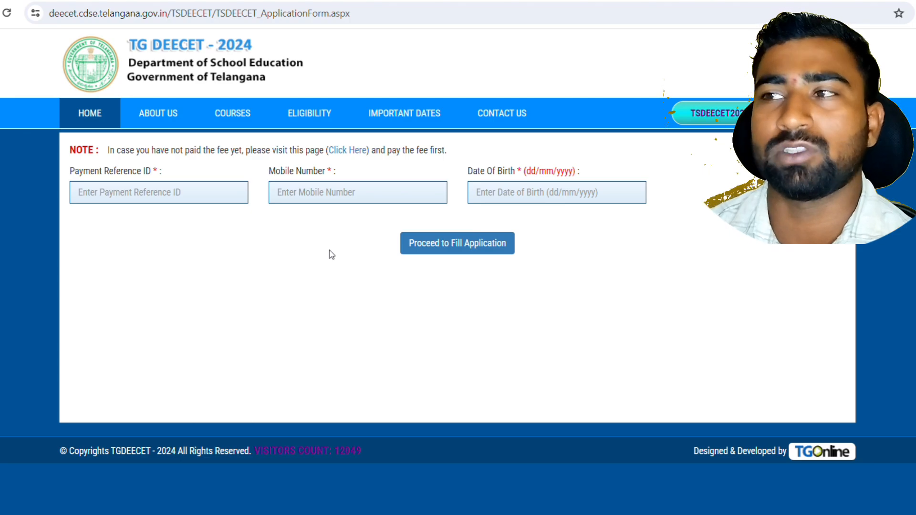
{"action": "key", "text": "alt+Tab"}
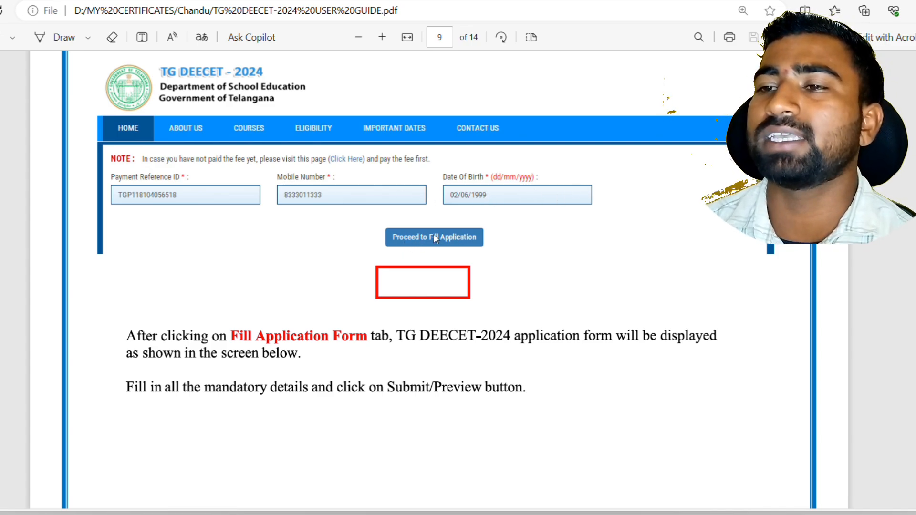
Scroll the user guide to page 10's Basic Details section
{"action": "scroll", "coordinate": [434, 234], "scroll_direction": "down", "scroll_amount": 1}
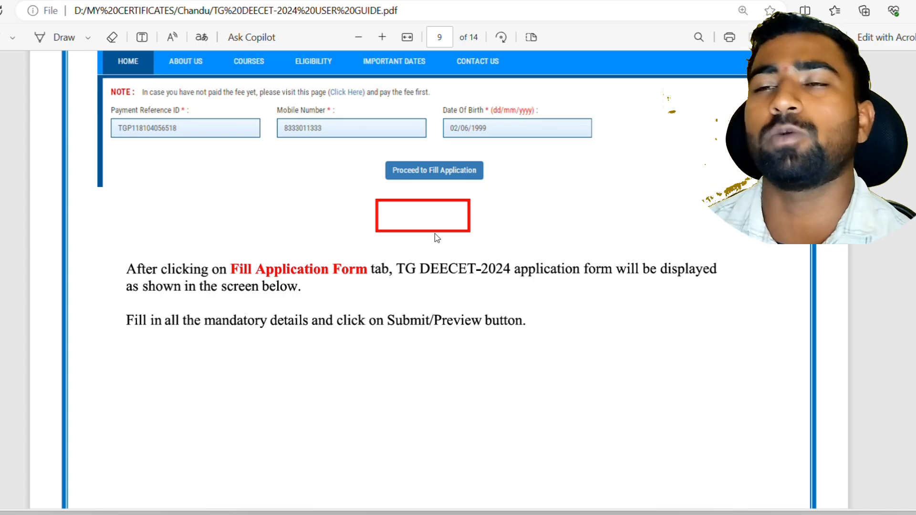
{"action": "scroll", "coordinate": [437, 237], "scroll_direction": "down", "scroll_amount": 8}
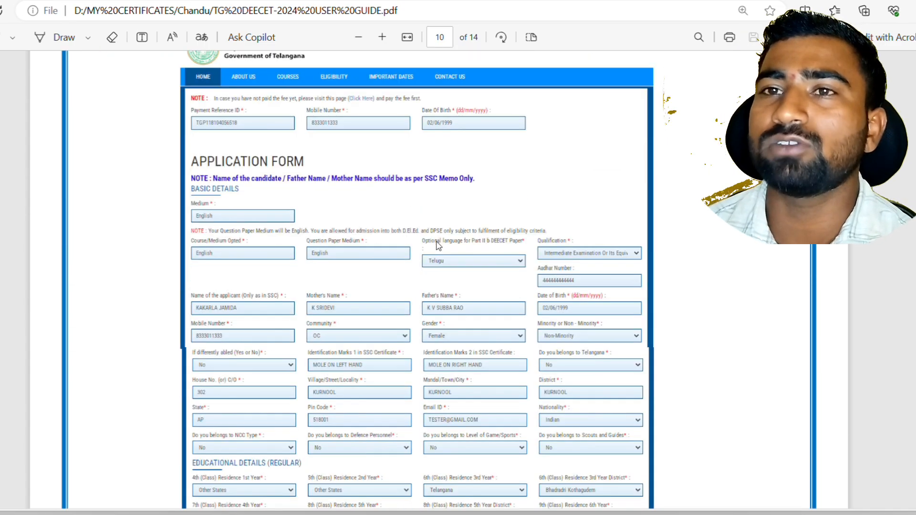
{"action": "scroll", "coordinate": [340, 187], "scroll_direction": "down", "scroll_amount": 2}
{"action": "scroll", "coordinate": [354, 180], "scroll_direction": "up", "scroll_amount": 1}
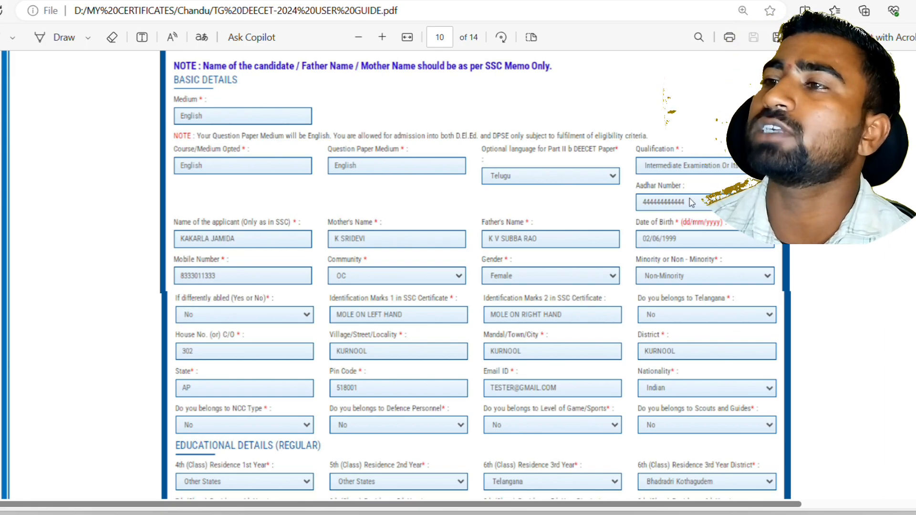
Switch to the Draw pen and circle the applicant, mother and father name fields
{"action": "key", "text": "alt+w"}
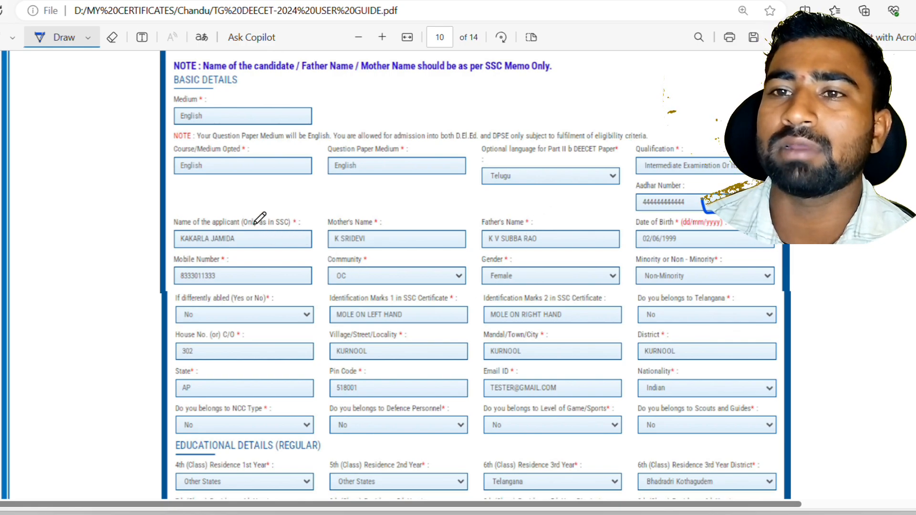
{"action": "mouse_move", "coordinate": [260, 231]}
{"action": "left_mouse_down"}
{"action": "mouse_move", "coordinate": [173, 224]}
{"action": "mouse_move", "coordinate": [211, 249]}
{"action": "mouse_move", "coordinate": [250, 240]}
{"action": "mouse_move", "coordinate": [256, 225]}
{"action": "left_mouse_up"}
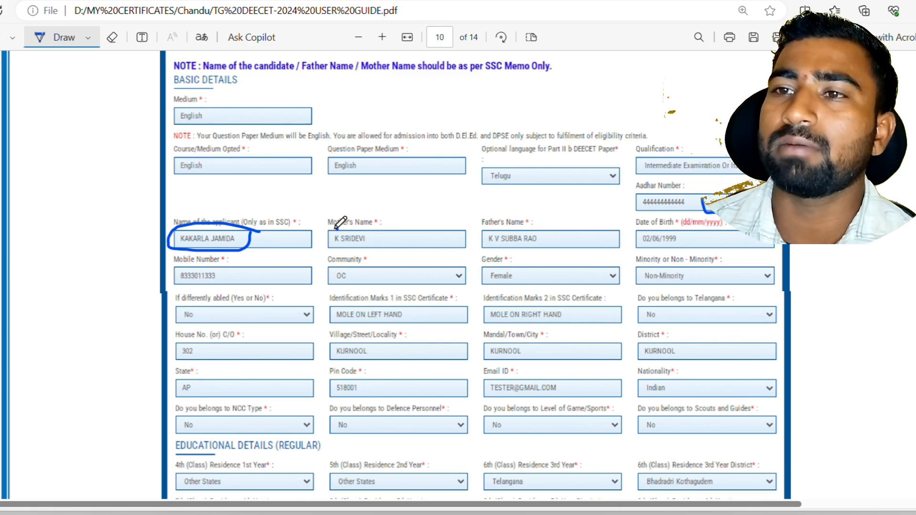
{"action": "mouse_move", "coordinate": [336, 228]}
{"action": "left_mouse_down"}
{"action": "mouse_move", "coordinate": [382, 255]}
{"action": "mouse_move", "coordinate": [370, 229]}
{"action": "mouse_move", "coordinate": [344, 228]}
{"action": "left_mouse_up"}
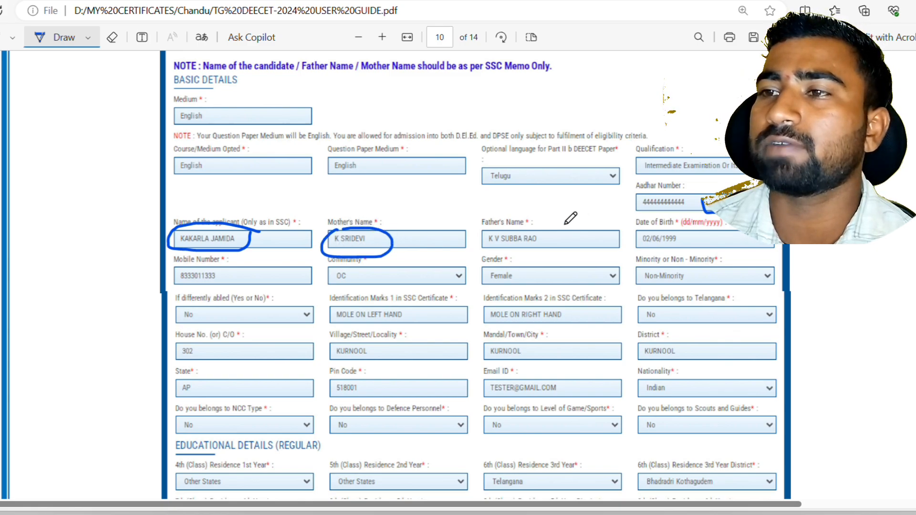
{"action": "mouse_move", "coordinate": [565, 223]}
{"action": "left_mouse_down"}
{"action": "mouse_move", "coordinate": [466, 234]}
{"action": "mouse_move", "coordinate": [530, 246]}
{"action": "mouse_move", "coordinate": [552, 224]}
{"action": "left_mouse_up"}
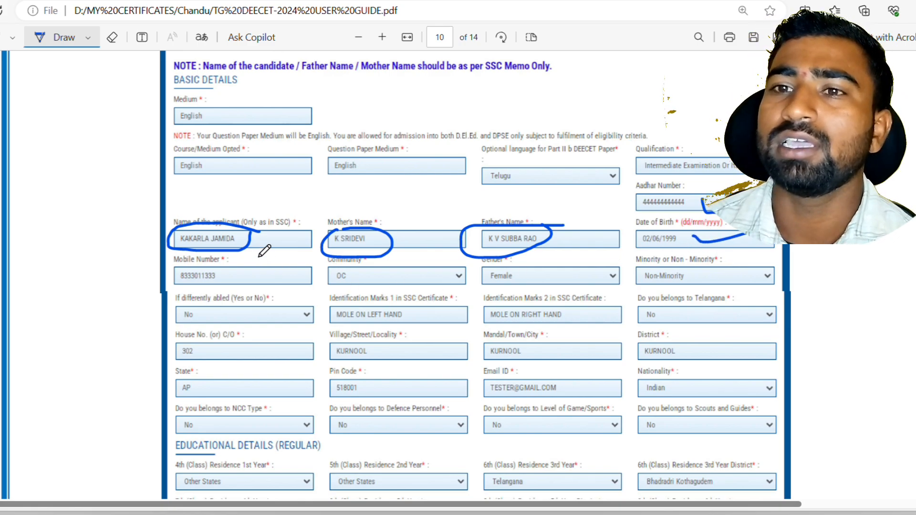
Tick Mobile Number, Community, Gender, Minority, differently abled and both identification mark fields
{"action": "left_click_drag", "start_coordinate": [253, 273], "coordinate": [325, 259]}
{"action": "mouse_move", "coordinate": [376, 275]}
{"action": "left_mouse_down"}
{"action": "mouse_move", "coordinate": [403, 281]}
{"action": "mouse_move", "coordinate": [438, 258]}
{"action": "left_mouse_up"}
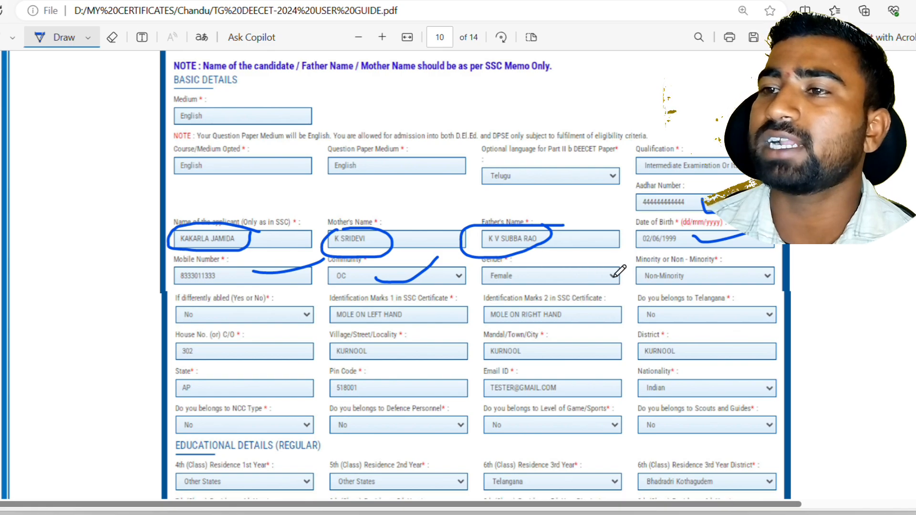
{"action": "left_click_drag", "start_coordinate": [587, 277], "coordinate": [628, 262]}
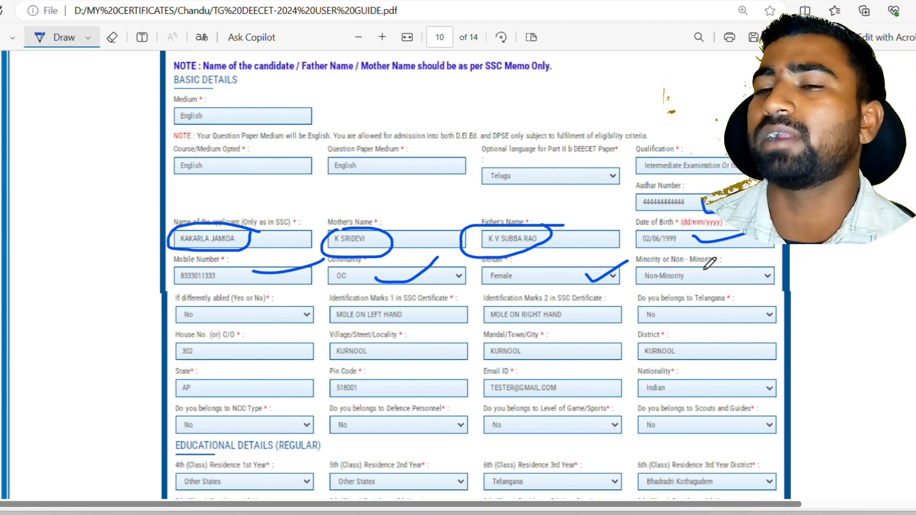
{"action": "mouse_move", "coordinate": [705, 271]}
{"action": "left_mouse_down"}
{"action": "mouse_move", "coordinate": [727, 286]}
{"action": "mouse_move", "coordinate": [794, 262]}
{"action": "left_mouse_up"}
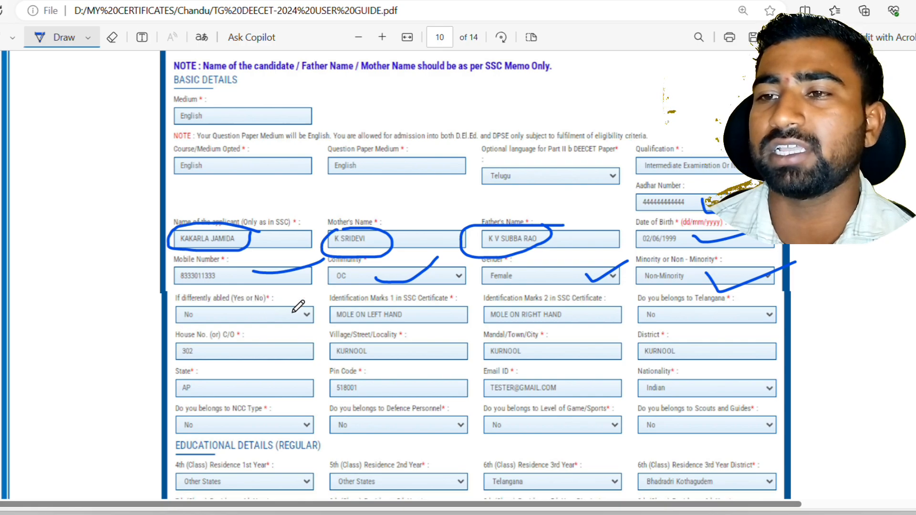
{"action": "left_click_drag", "start_coordinate": [278, 315], "coordinate": [327, 294]}
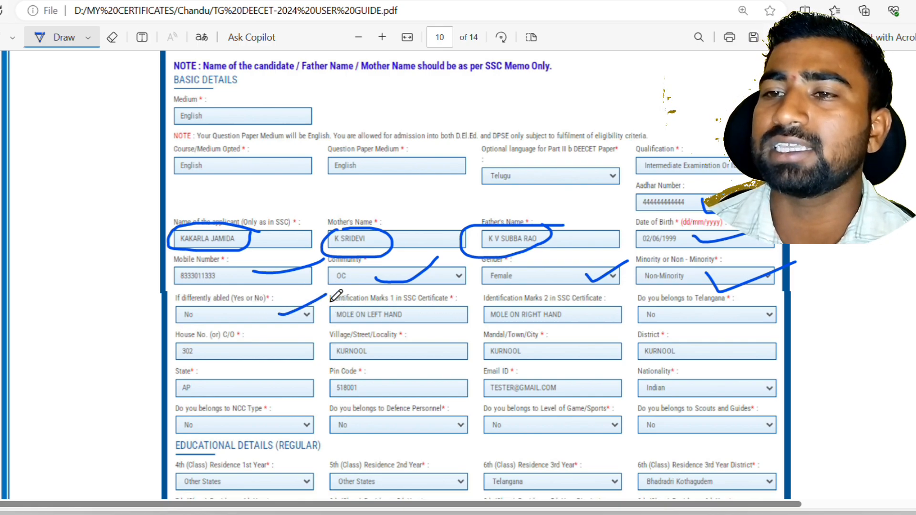
{"action": "left_click_drag", "start_coordinate": [410, 318], "coordinate": [460, 306]}
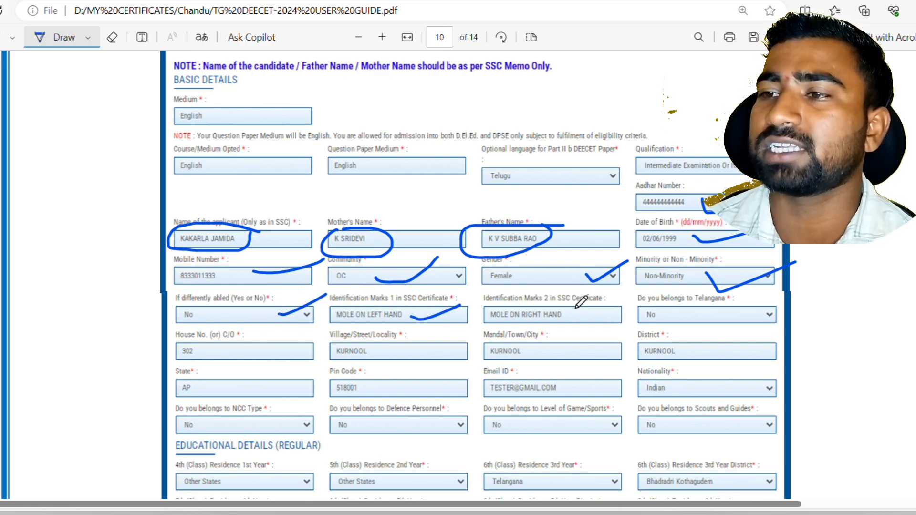
{"action": "left_click_drag", "start_coordinate": [577, 309], "coordinate": [620, 298]}
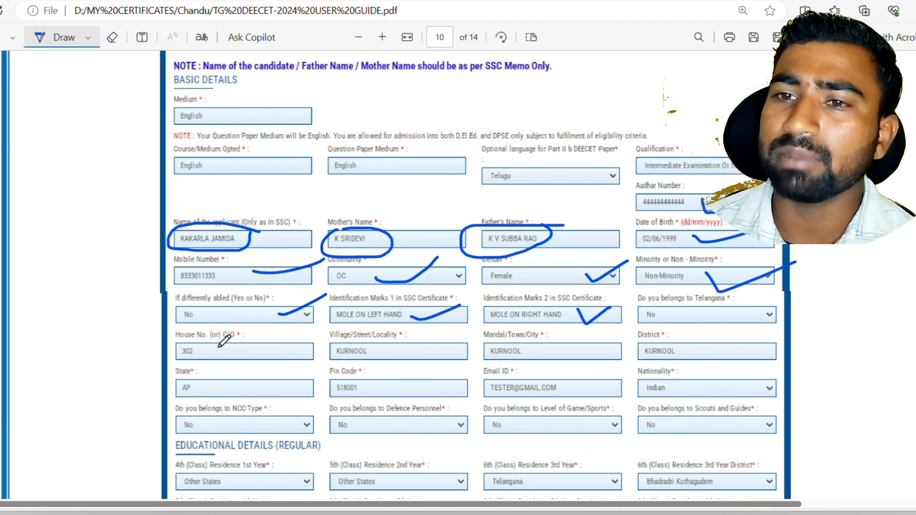
Tick the address fields, Pin Code, Email ID and Nationality
{"action": "left_click_drag", "start_coordinate": [219, 350], "coordinate": [253, 339]}
{"action": "left_click_drag", "start_coordinate": [394, 349], "coordinate": [458, 342]}
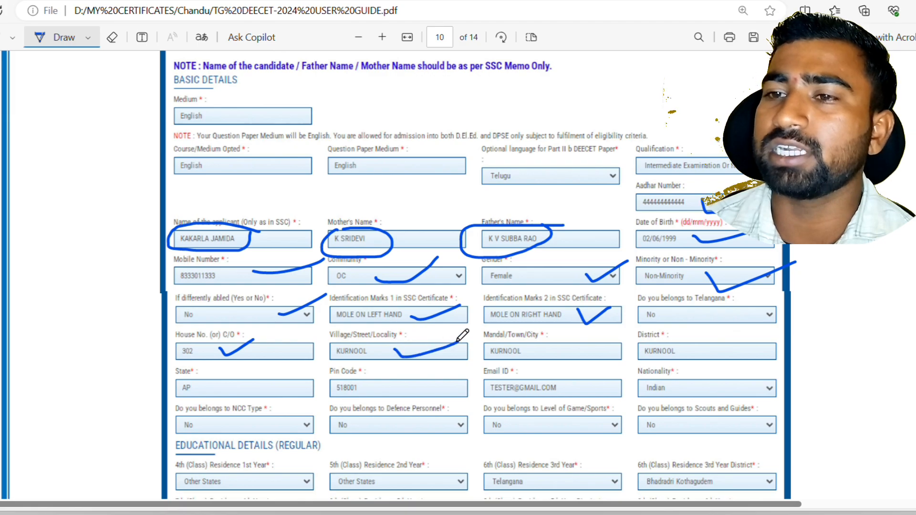
{"action": "mouse_move", "coordinate": [545, 347]}
{"action": "left_mouse_down"}
{"action": "mouse_move", "coordinate": [553, 359]}
{"action": "mouse_move", "coordinate": [612, 352]}
{"action": "left_mouse_up"}
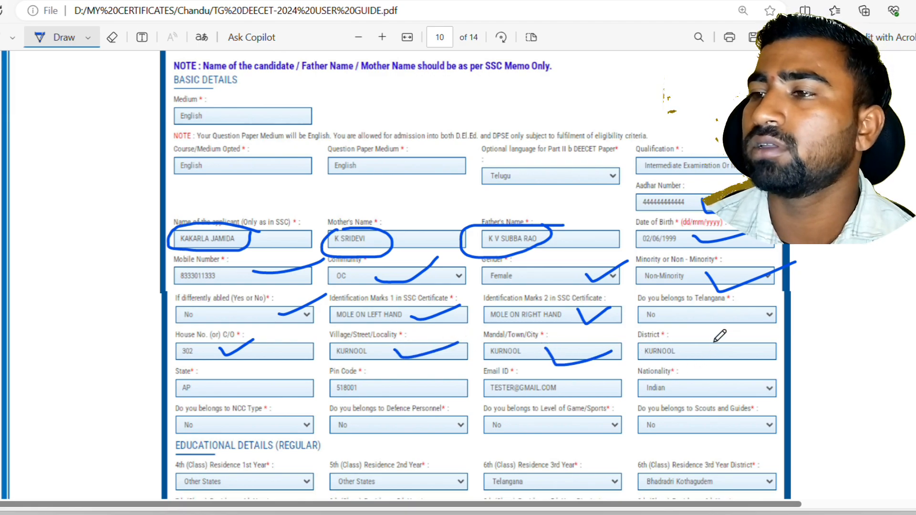
{"action": "left_click_drag", "start_coordinate": [698, 351], "coordinate": [737, 338]}
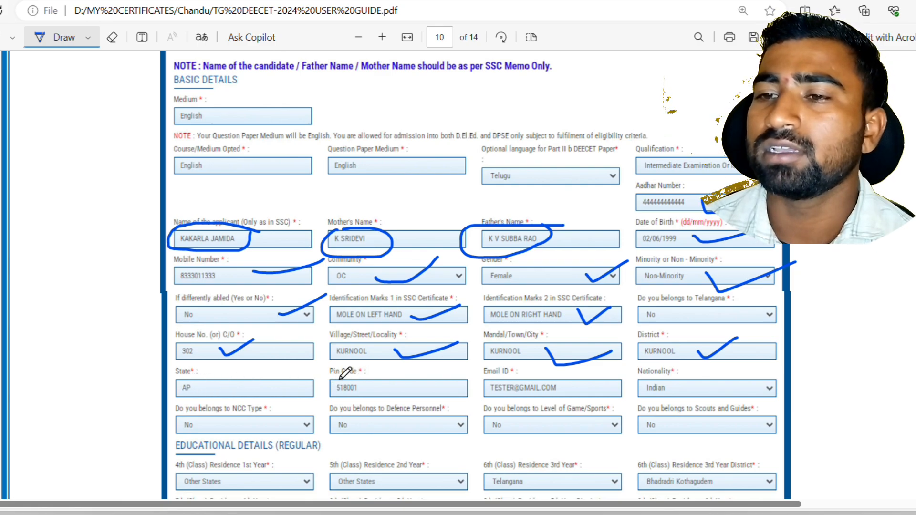
{"action": "left_click_drag", "start_coordinate": [391, 387], "coordinate": [437, 382]}
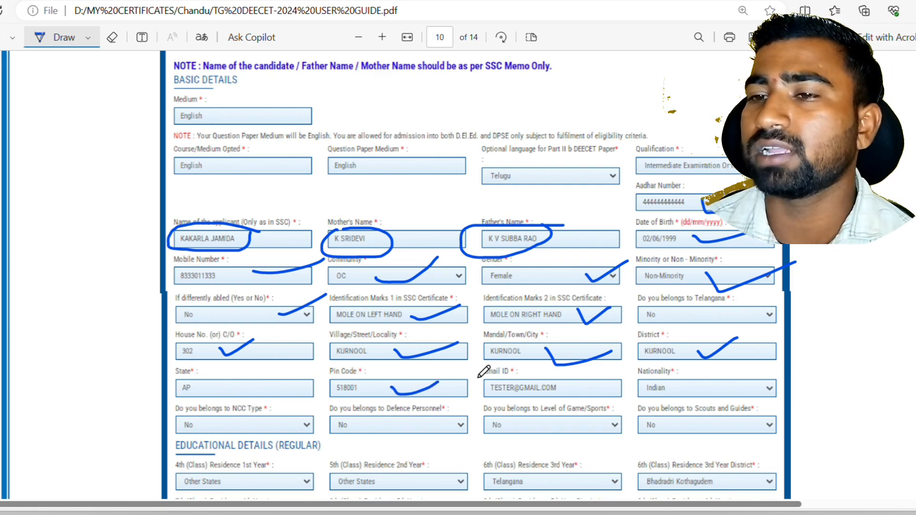
{"action": "left_click_drag", "start_coordinate": [595, 388], "coordinate": [621, 381]}
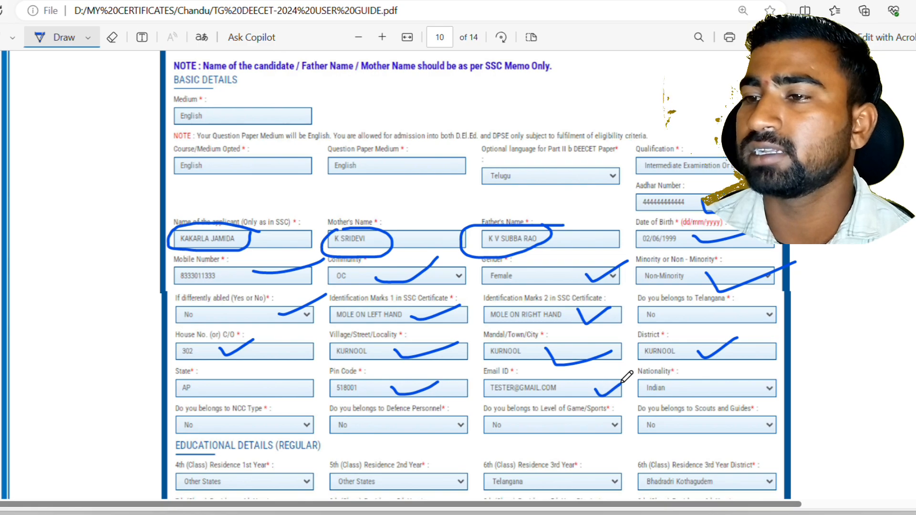
{"action": "mouse_move", "coordinate": [706, 385]}
{"action": "left_mouse_down"}
{"action": "mouse_move", "coordinate": [726, 395]}
{"action": "mouse_move", "coordinate": [763, 385]}
{"action": "left_mouse_up"}
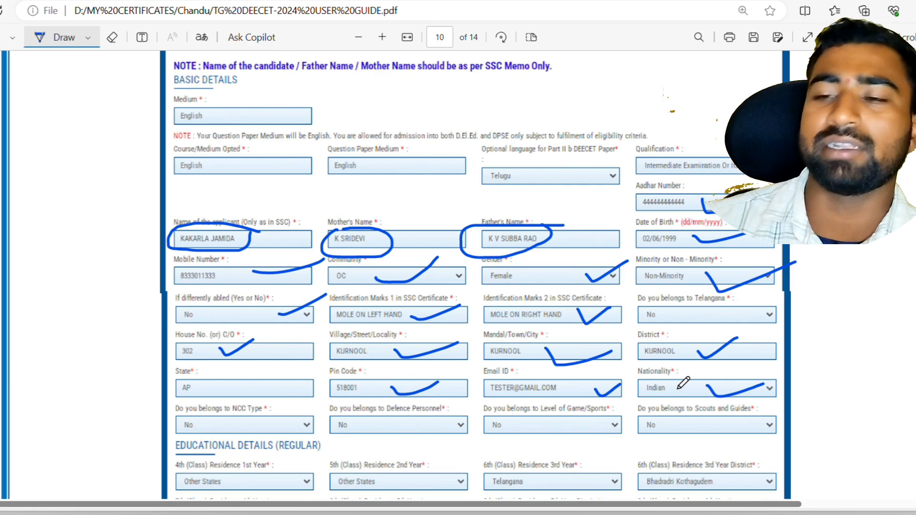
Tick the NCC Type, Defence and Game/Sports questions
{"action": "scroll", "coordinate": [280, 410], "scroll_direction": "down", "scroll_amount": 1}
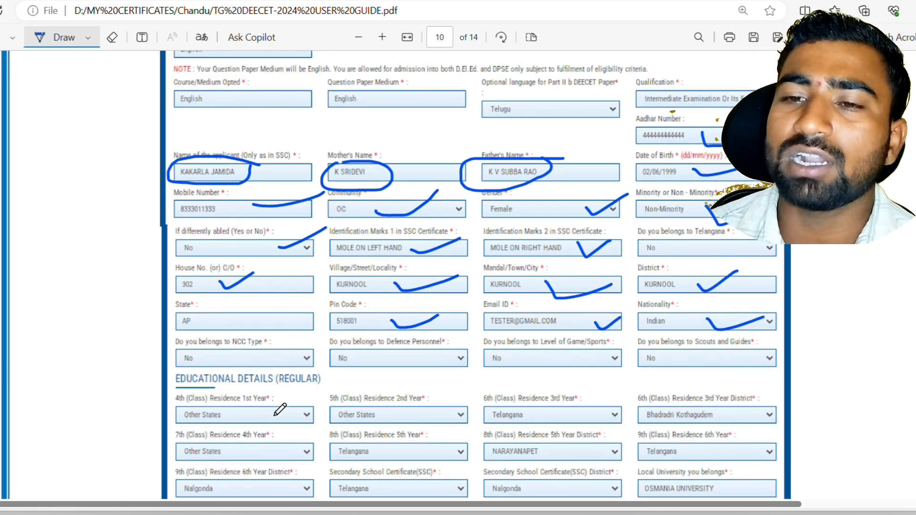
{"action": "scroll", "coordinate": [214, 389], "scroll_direction": "down", "scroll_amount": 1}
{"action": "left_click_drag", "start_coordinate": [280, 289], "coordinate": [323, 268]}
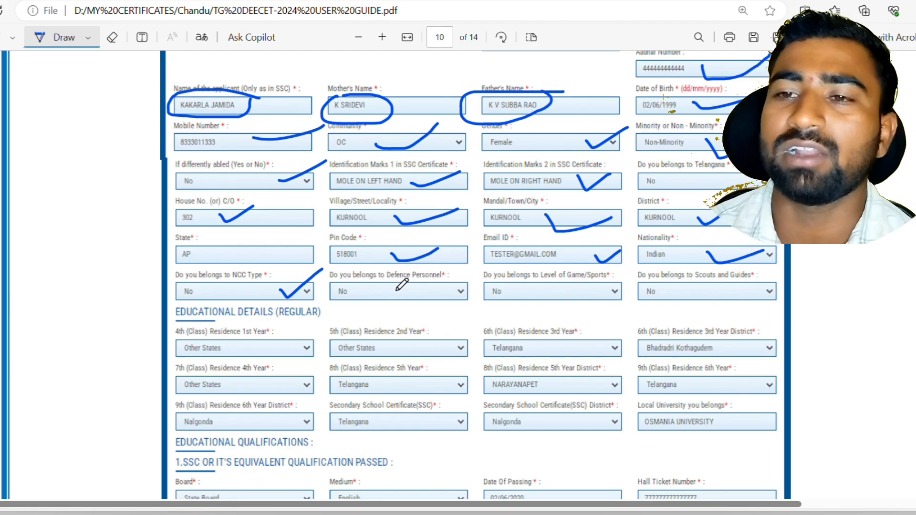
{"action": "left_click_drag", "start_coordinate": [396, 289], "coordinate": [471, 272]}
{"action": "scroll", "coordinate": [472, 270], "scroll_direction": "down", "scroll_amount": 3}
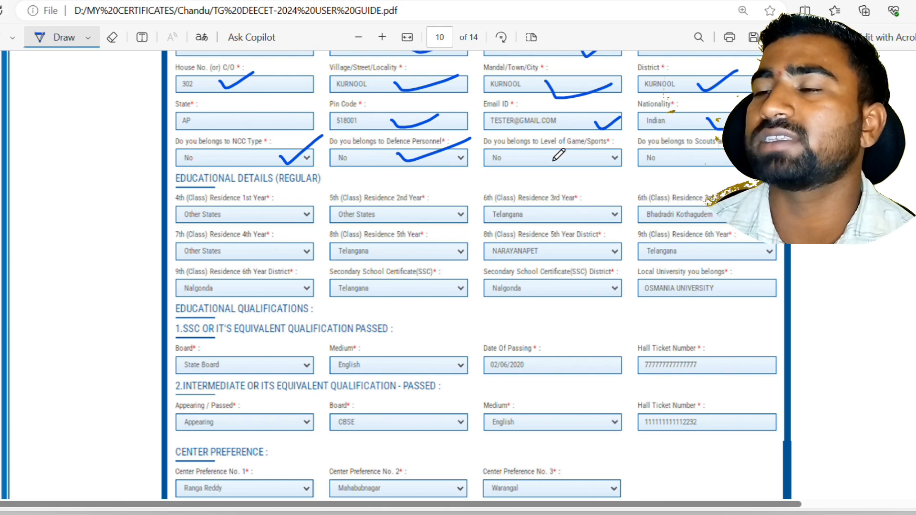
{"action": "left_click_drag", "start_coordinate": [554, 153], "coordinate": [602, 152]}
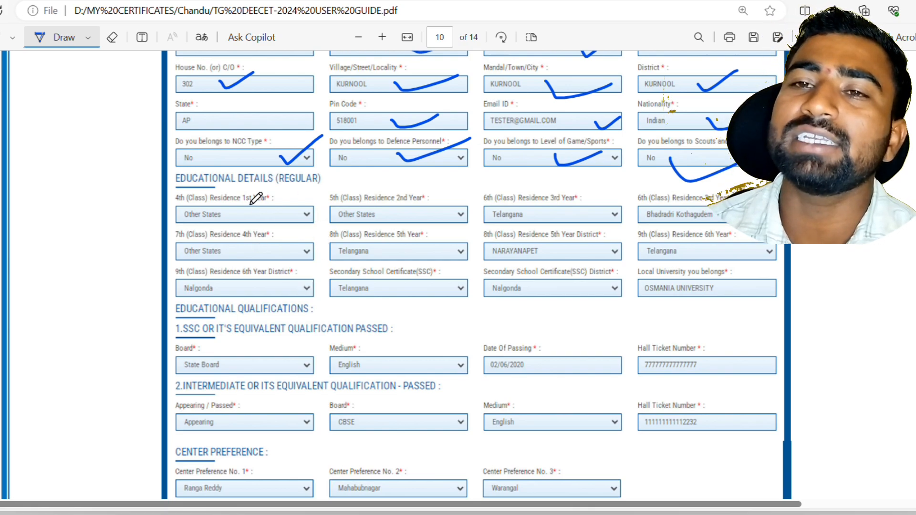
Tick the 4th to 9th class residence and district fields and the SSC district
{"action": "left_click_drag", "start_coordinate": [252, 204], "coordinate": [312, 198]}
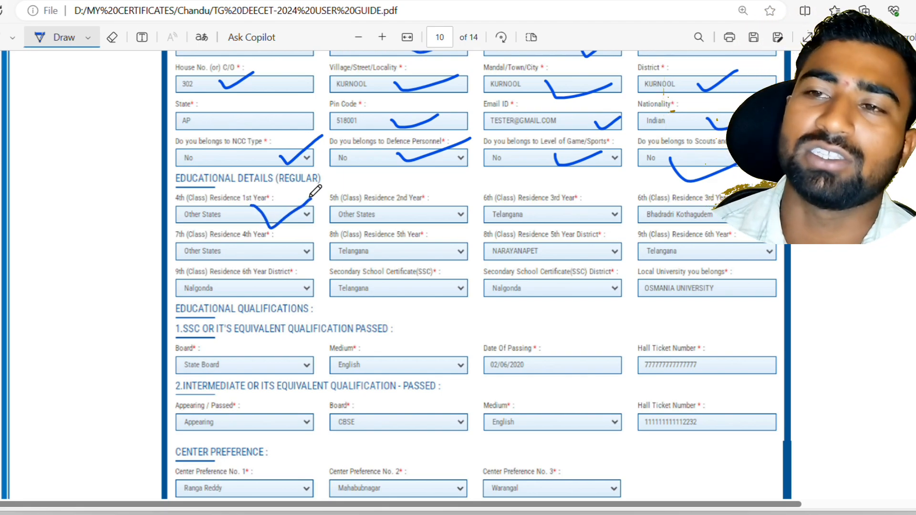
{"action": "left_click_drag", "start_coordinate": [386, 215], "coordinate": [418, 203]}
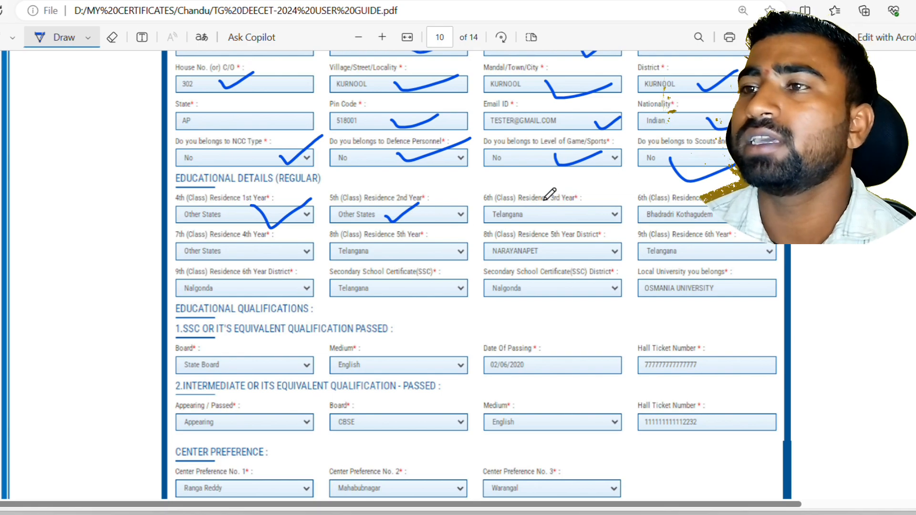
{"action": "mouse_move", "coordinate": [544, 201]}
{"action": "left_mouse_down"}
{"action": "mouse_move", "coordinate": [562, 218]}
{"action": "mouse_move", "coordinate": [596, 196]}
{"action": "left_mouse_up"}
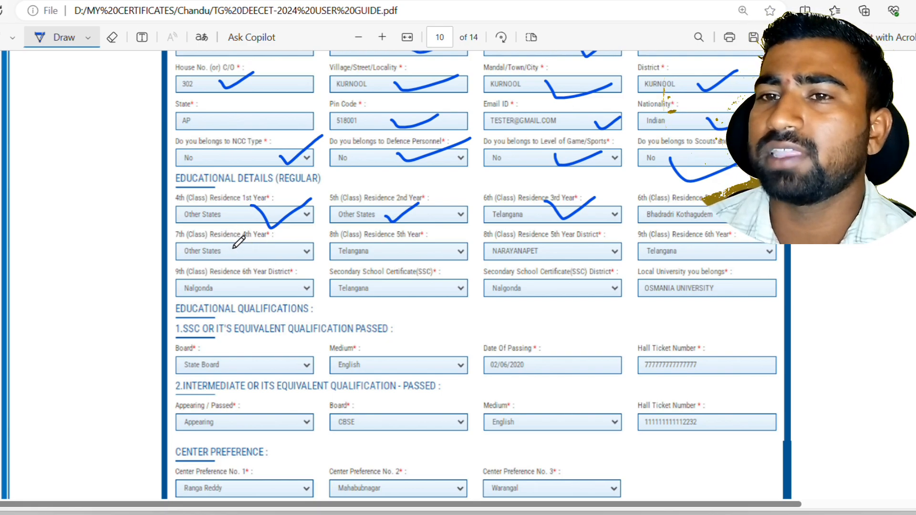
{"action": "mouse_move", "coordinate": [232, 247]}
{"action": "left_mouse_down"}
{"action": "mouse_move", "coordinate": [236, 260]}
{"action": "mouse_move", "coordinate": [260, 242]}
{"action": "left_mouse_up"}
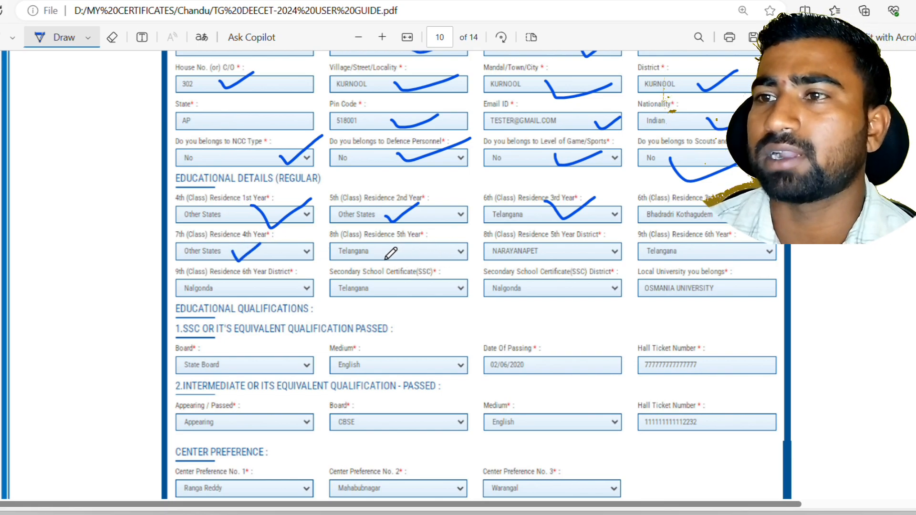
{"action": "left_click_drag", "start_coordinate": [399, 242], "coordinate": [435, 226]}
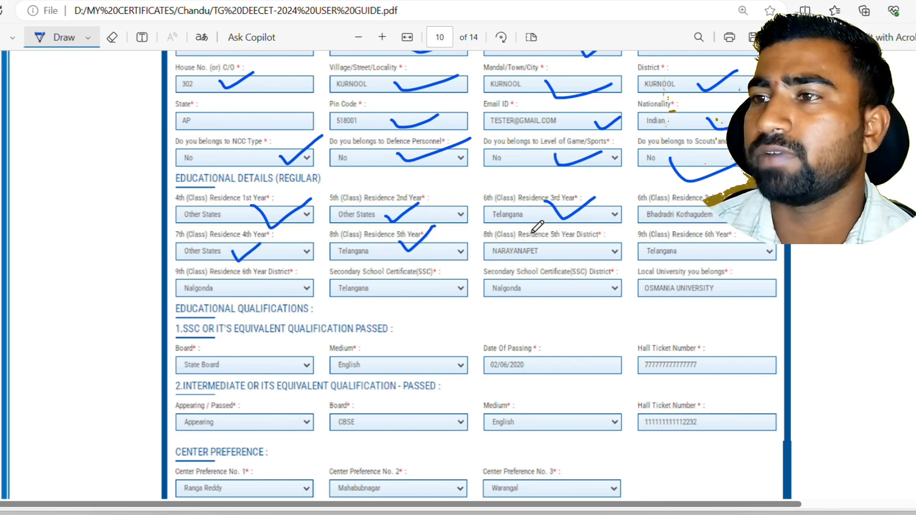
{"action": "mouse_move", "coordinate": [529, 243]}
{"action": "left_mouse_down"}
{"action": "mouse_move", "coordinate": [540, 258]}
{"action": "mouse_move", "coordinate": [566, 242]}
{"action": "left_mouse_up"}
{"action": "left_click_drag", "start_coordinate": [672, 247], "coordinate": [705, 240]}
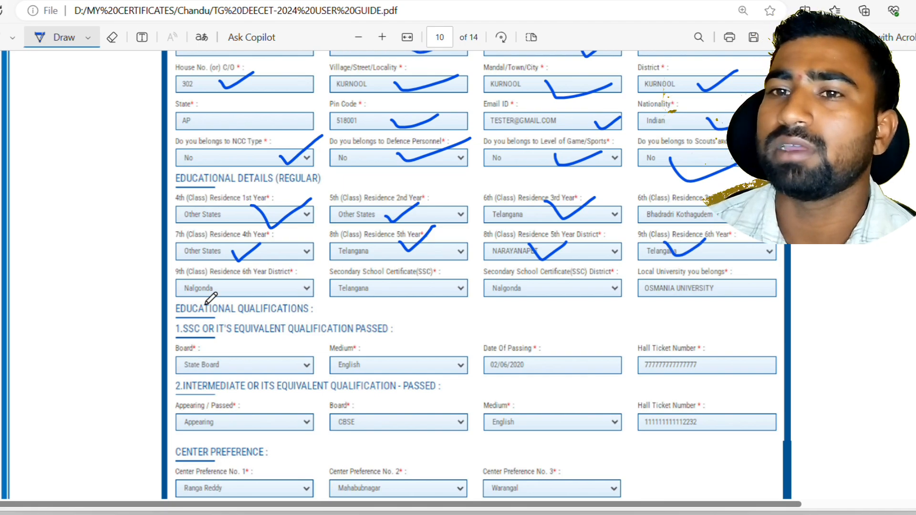
{"action": "mouse_move", "coordinate": [234, 267]}
{"action": "left_mouse_down"}
{"action": "mouse_move", "coordinate": [255, 281]}
{"action": "mouse_move", "coordinate": [303, 256]}
{"action": "mouse_move", "coordinate": [365, 294]}
{"action": "mouse_move", "coordinate": [403, 269]}
{"action": "left_mouse_up"}
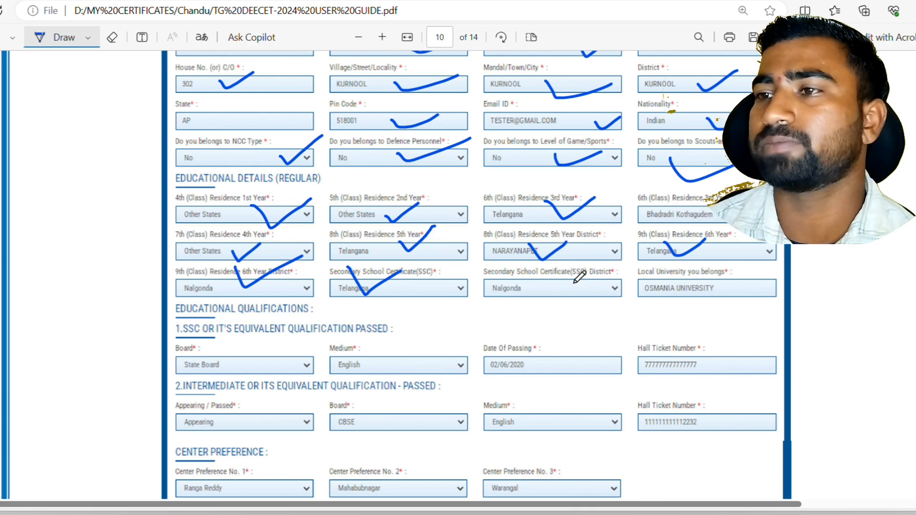
{"action": "mouse_move", "coordinate": [576, 284]}
{"action": "left_mouse_down"}
{"action": "mouse_move", "coordinate": [592, 302]}
{"action": "mouse_move", "coordinate": [624, 254]}
{"action": "left_mouse_up"}
{"action": "scroll", "coordinate": [630, 255], "scroll_direction": "down", "scroll_amount": 3}
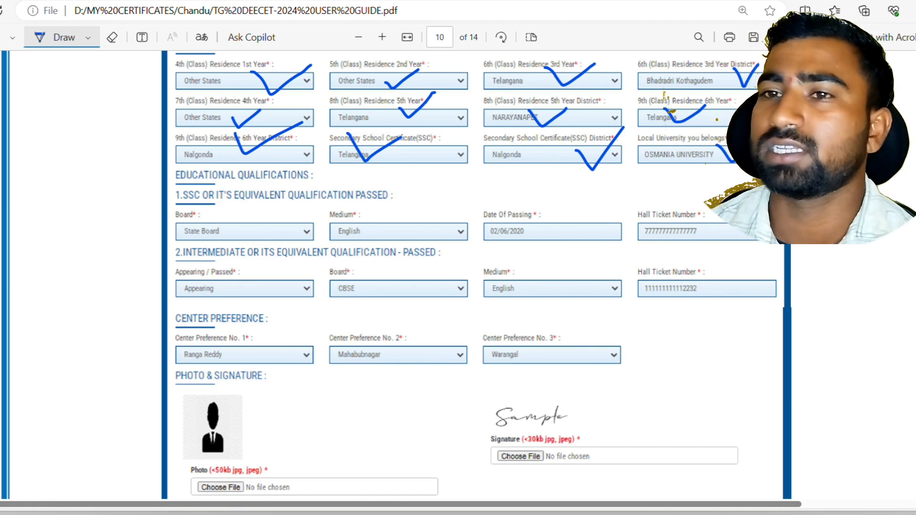
Tick the SSC board, medium, date of passing and hall ticket number fields
{"action": "scroll", "coordinate": [323, 246], "scroll_direction": "down", "scroll_amount": 3}
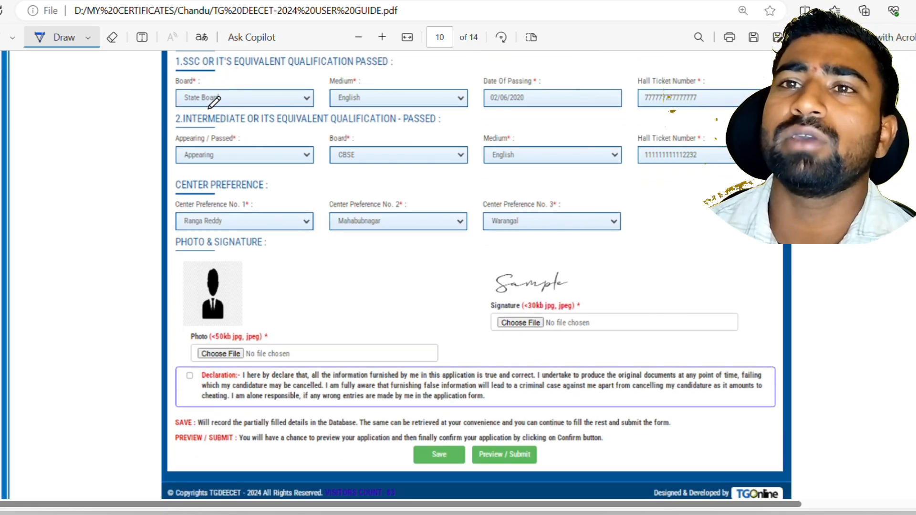
{"action": "mouse_move", "coordinate": [237, 97]}
{"action": "left_mouse_down"}
{"action": "mouse_move", "coordinate": [257, 102]}
{"action": "mouse_move", "coordinate": [284, 86]}
{"action": "left_mouse_up"}
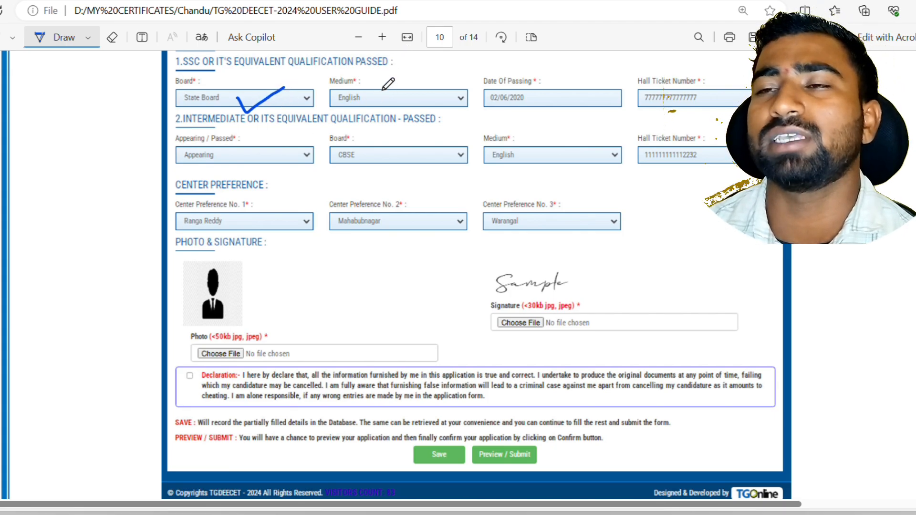
{"action": "mouse_move", "coordinate": [381, 95]}
{"action": "left_mouse_down"}
{"action": "mouse_move", "coordinate": [400, 107]}
{"action": "mouse_move", "coordinate": [444, 84]}
{"action": "left_mouse_up"}
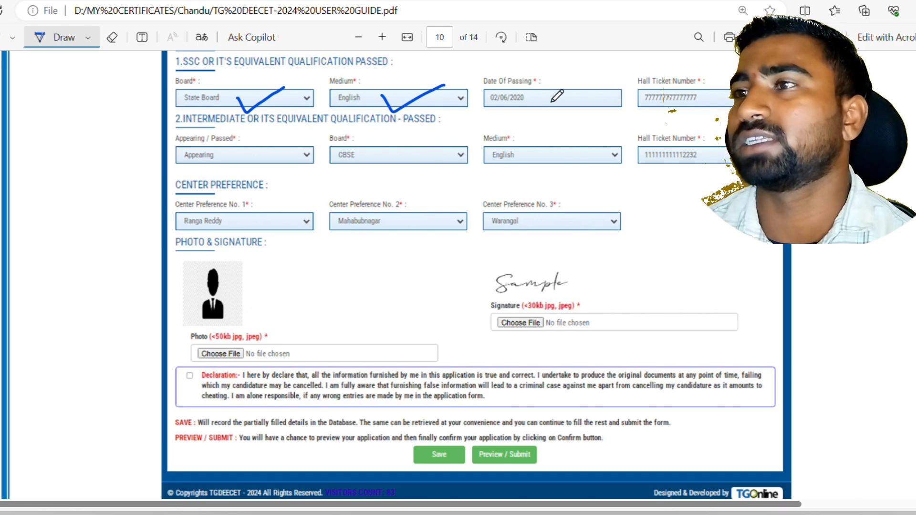
{"action": "left_click_drag", "start_coordinate": [552, 91], "coordinate": [613, 88]}
{"action": "left_click_drag", "start_coordinate": [722, 88], "coordinate": [734, 106]}
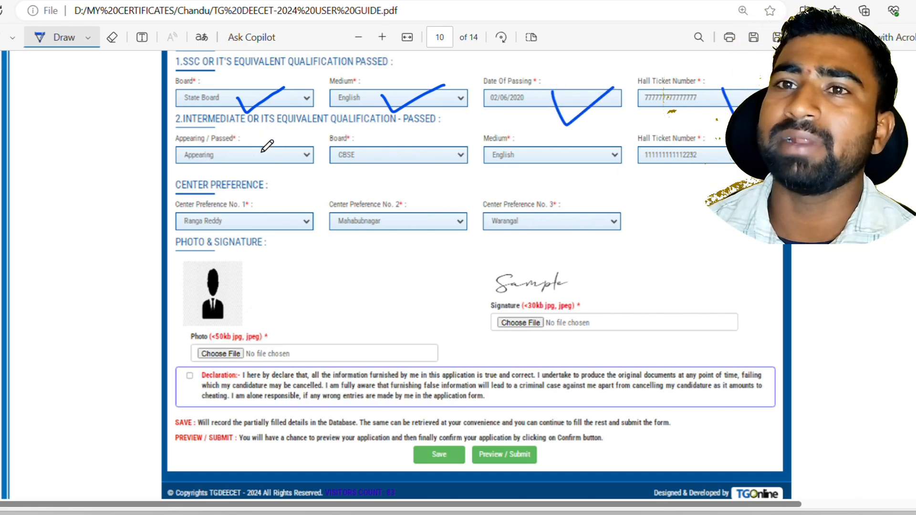
Tick the intermediate Appearing/Passed, CBSE board and English medium fields
{"action": "mouse_move", "coordinate": [256, 152]}
{"action": "left_mouse_down"}
{"action": "mouse_move", "coordinate": [265, 165]}
{"action": "mouse_move", "coordinate": [291, 140]}
{"action": "left_mouse_up"}
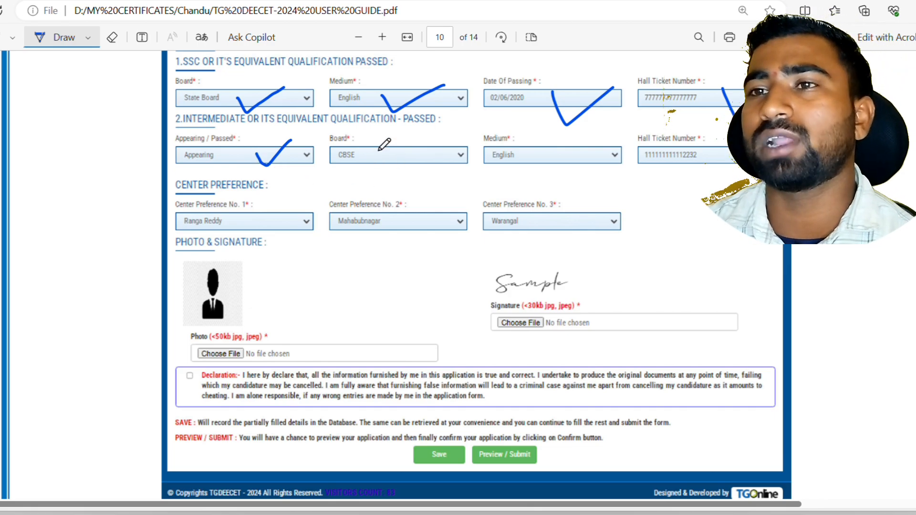
{"action": "mouse_move", "coordinate": [381, 153]}
{"action": "left_mouse_down"}
{"action": "mouse_move", "coordinate": [390, 170]}
{"action": "mouse_move", "coordinate": [442, 148]}
{"action": "left_mouse_up"}
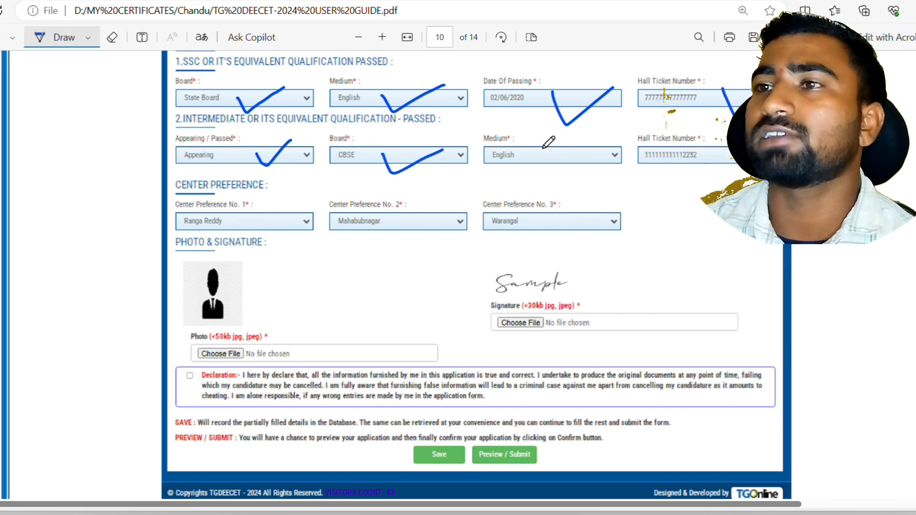
{"action": "left_click_drag", "start_coordinate": [550, 149], "coordinate": [596, 152]}
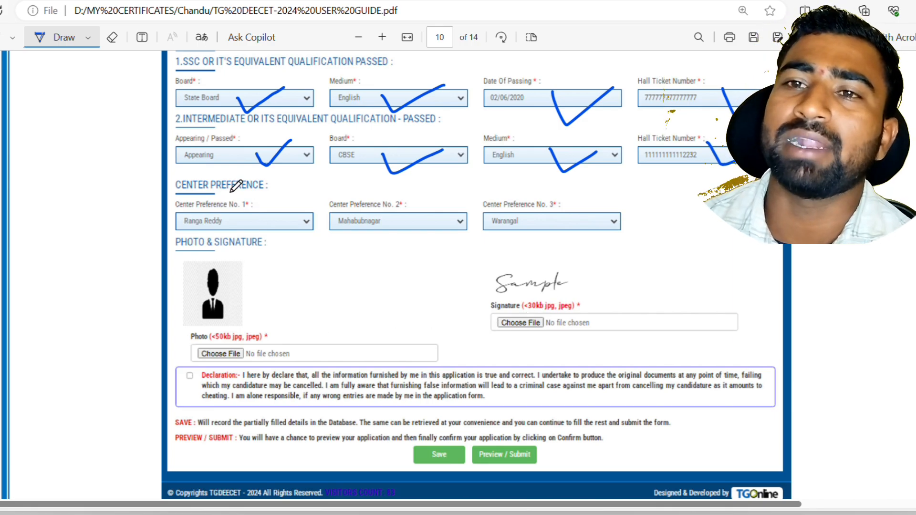
With freehand inking back on, tick the Ranga Reddy, Mahabubnagar and Warangal center preferences
{"action": "scroll", "coordinate": [247, 231], "scroll_direction": "down", "scroll_amount": 3}
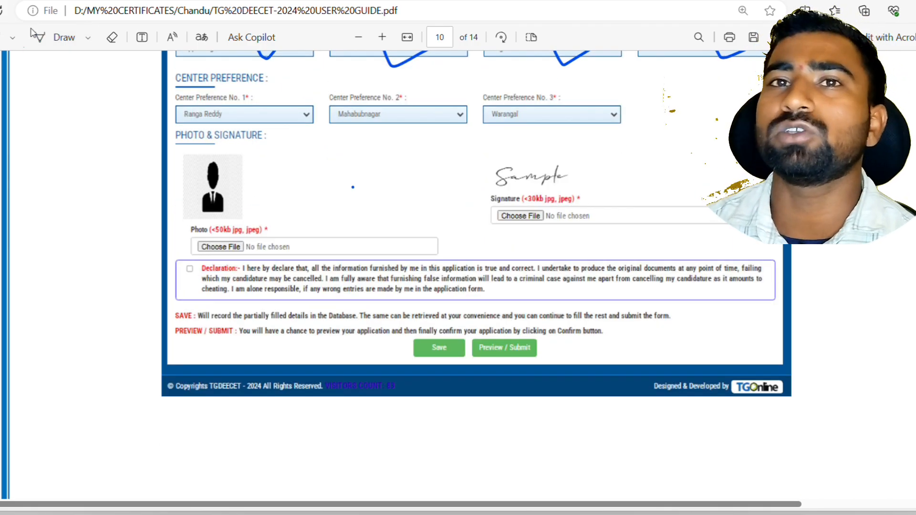
{"action": "left_click", "coordinate": [45, 37]}
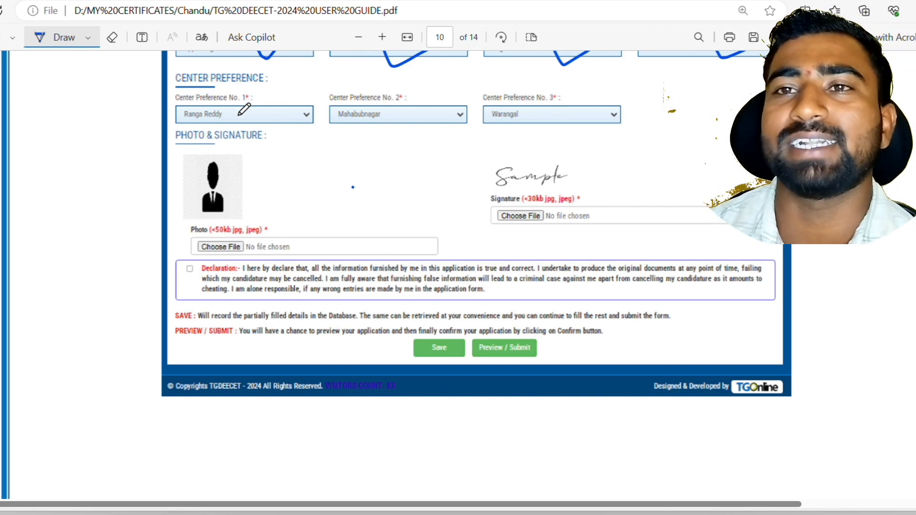
{"action": "left_click_drag", "start_coordinate": [241, 113], "coordinate": [286, 100]}
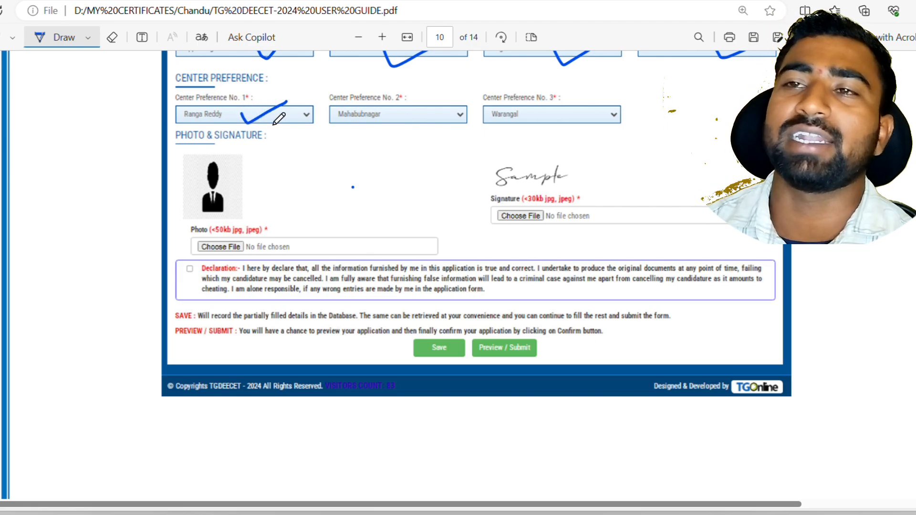
{"action": "mouse_move", "coordinate": [394, 96]}
{"action": "left_mouse_down"}
{"action": "mouse_move", "coordinate": [420, 125]}
{"action": "mouse_move", "coordinate": [465, 95]}
{"action": "left_mouse_up"}
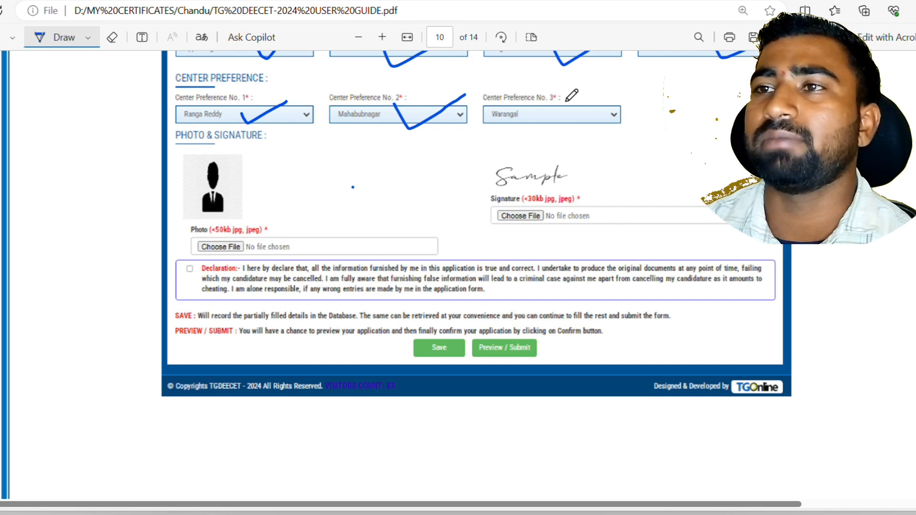
{"action": "mouse_move", "coordinate": [556, 94]}
{"action": "left_mouse_down"}
{"action": "mouse_move", "coordinate": [576, 123]}
{"action": "mouse_move", "coordinate": [663, 85]}
{"action": "left_mouse_up"}
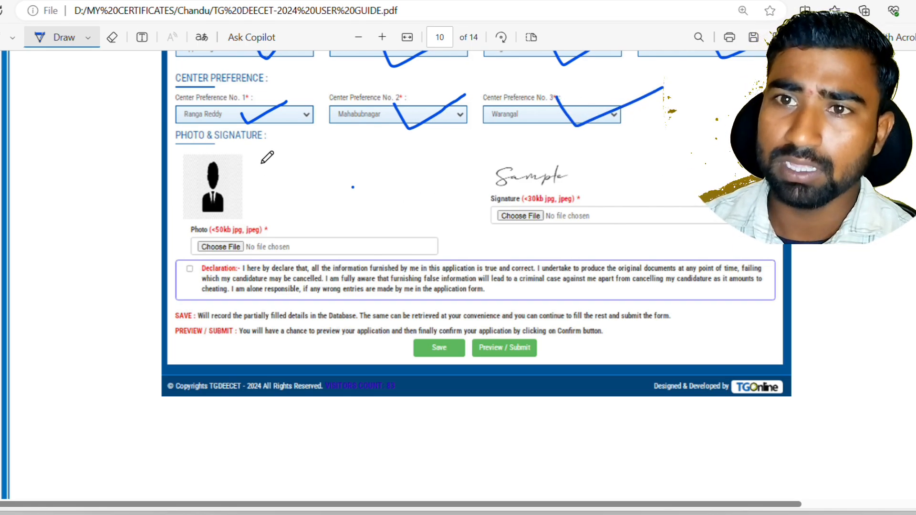
Tick the sample photo, signature and Declaration checkbox, then circle Preview / Submit
{"action": "mouse_move", "coordinate": [237, 183]}
{"action": "left_mouse_down"}
{"action": "mouse_move", "coordinate": [247, 197]}
{"action": "mouse_move", "coordinate": [329, 169]}
{"action": "left_mouse_up"}
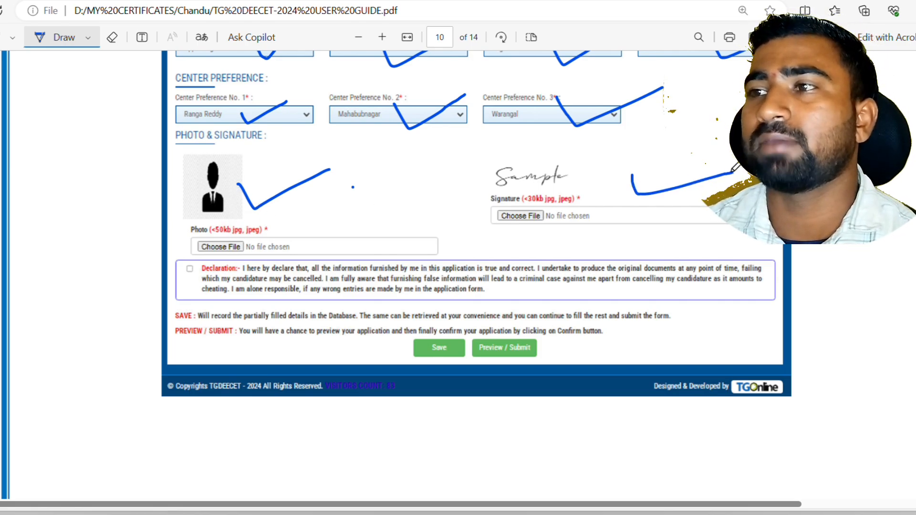
{"action": "left_click_drag", "start_coordinate": [632, 176], "coordinate": [732, 174]}
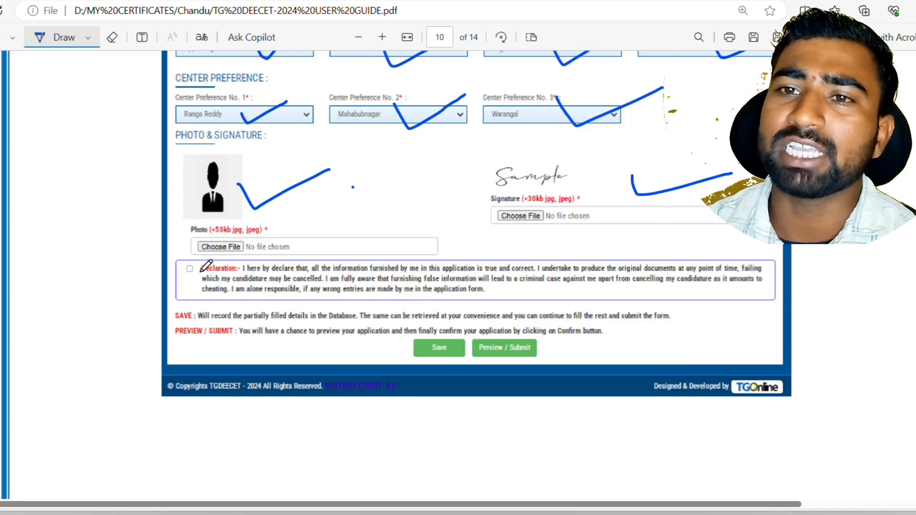
{"action": "mouse_move", "coordinate": [199, 265]}
{"action": "left_mouse_down"}
{"action": "mouse_move", "coordinate": [204, 274]}
{"action": "mouse_move", "coordinate": [254, 253]}
{"action": "left_mouse_up"}
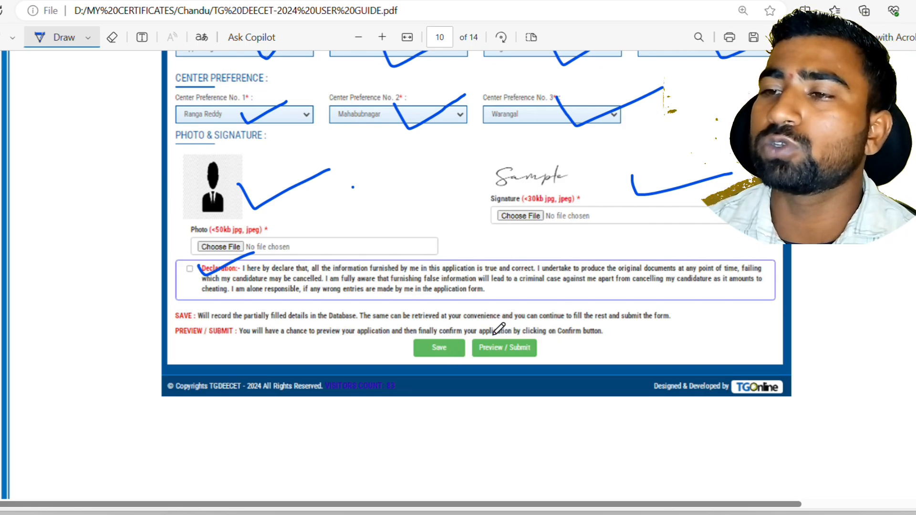
{"action": "mouse_move", "coordinate": [490, 334]}
{"action": "left_mouse_down"}
{"action": "mouse_move", "coordinate": [477, 362]}
{"action": "mouse_move", "coordinate": [560, 351]}
{"action": "mouse_move", "coordinate": [494, 333]}
{"action": "left_mouse_up"}
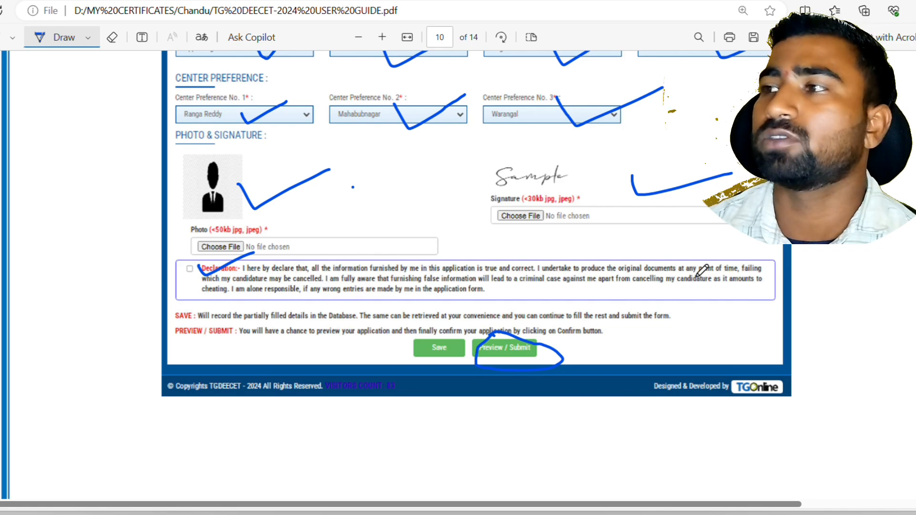
On page 12, circle the registration number and draw a line linking it to Print Application
{"action": "scroll", "coordinate": [789, 284], "scroll_direction": "down", "scroll_amount": 6}
{"action": "scroll", "coordinate": [796, 333], "scroll_direction": "down", "scroll_amount": 10}
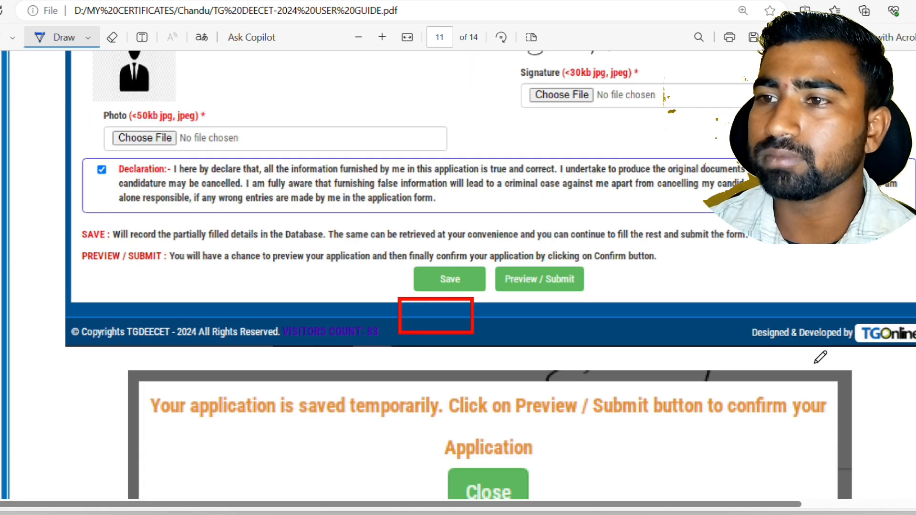
{"action": "scroll", "coordinate": [810, 378], "scroll_direction": "down", "scroll_amount": 10}
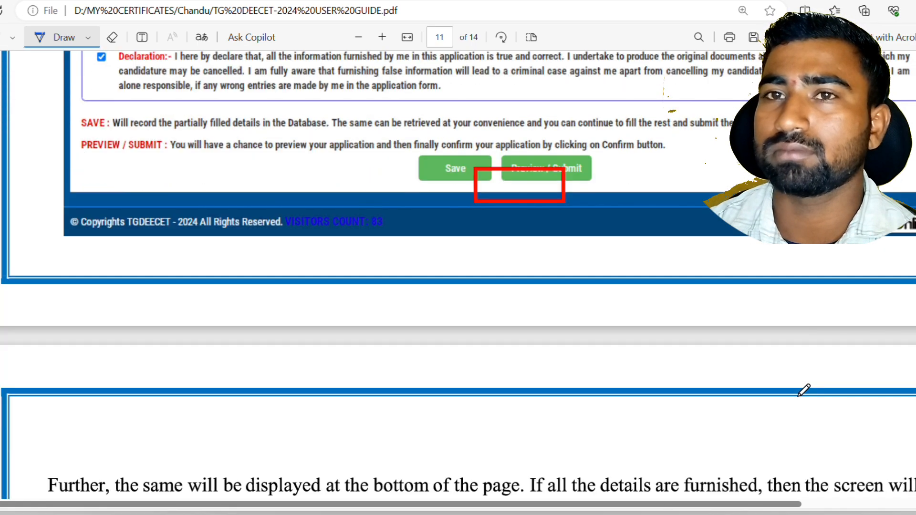
{"action": "scroll", "coordinate": [805, 388], "scroll_direction": "up", "scroll_amount": 4}
{"action": "scroll", "coordinate": [804, 390], "scroll_direction": "down", "scroll_amount": 10}
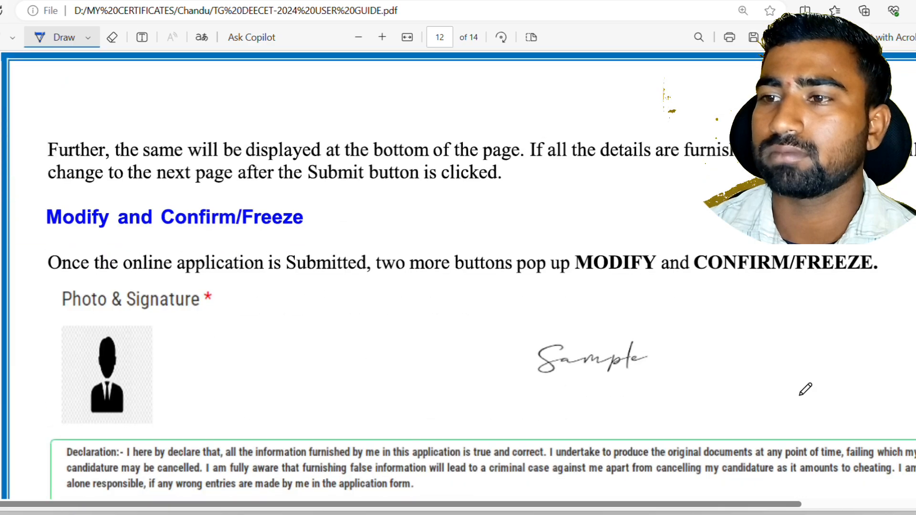
{"action": "scroll", "coordinate": [813, 396], "scroll_direction": "down", "scroll_amount": 3}
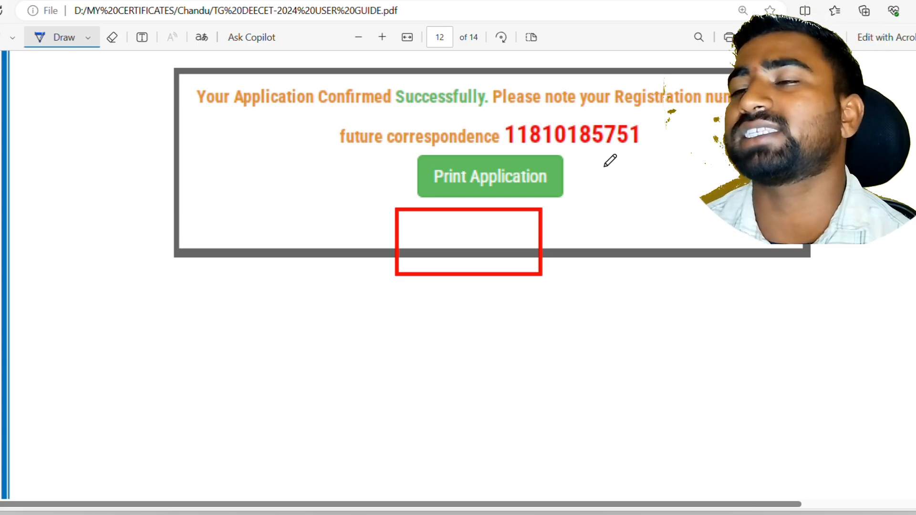
{"action": "mouse_move", "coordinate": [651, 148]}
{"action": "left_mouse_down"}
{"action": "mouse_move", "coordinate": [613, 154]}
{"action": "mouse_move", "coordinate": [487, 122]}
{"action": "mouse_move", "coordinate": [575, 101]}
{"action": "mouse_move", "coordinate": [644, 114]}
{"action": "mouse_move", "coordinate": [663, 136]}
{"action": "mouse_move", "coordinate": [645, 149]}
{"action": "left_mouse_up"}
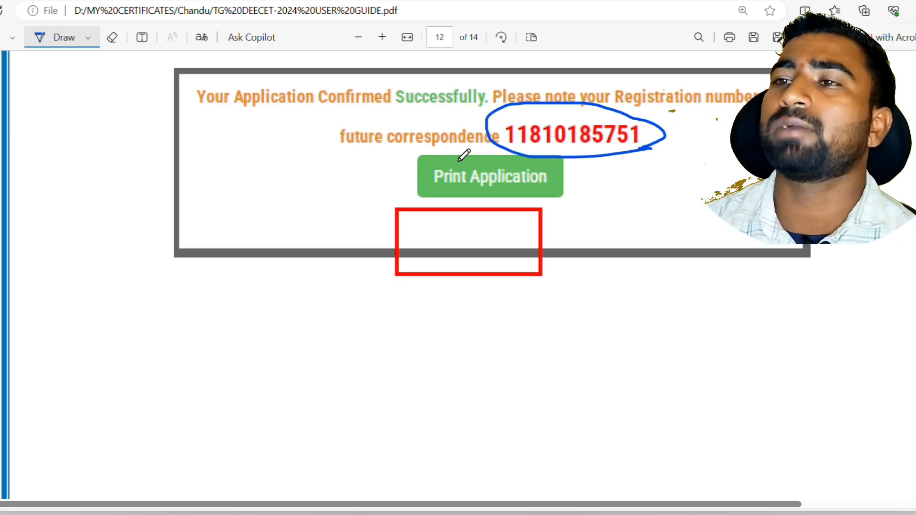
{"action": "left_click_drag", "start_coordinate": [461, 164], "coordinate": [514, 130]}
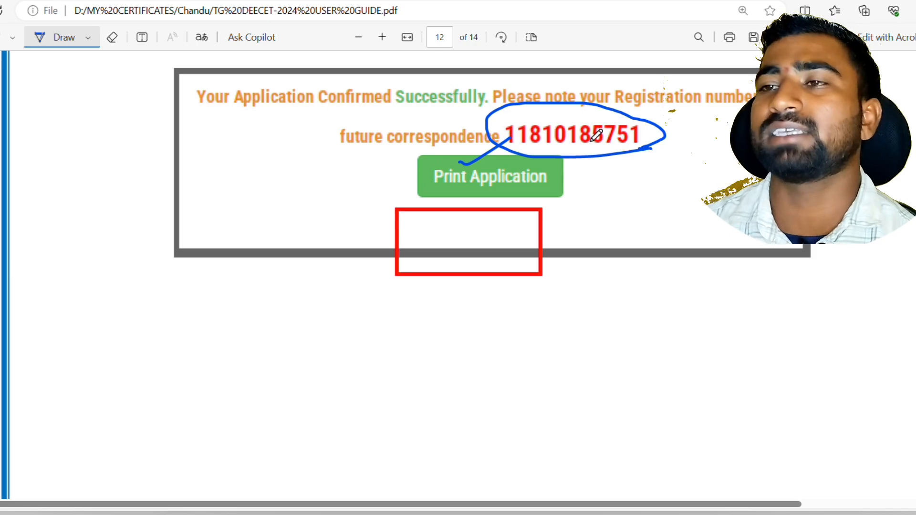
{"action": "scroll", "coordinate": [468, 319], "scroll_direction": "down", "scroll_amount": 10}
Scroll page 13 past the receipt down to the Step 4: Print Application Form screenshot
{"action": "scroll", "coordinate": [477, 346], "scroll_direction": "down", "scroll_amount": 5}
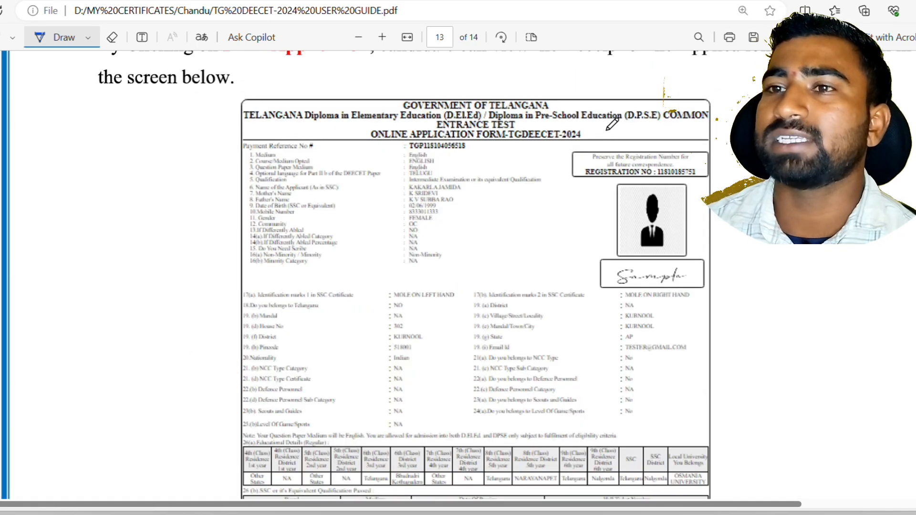
{"action": "scroll", "coordinate": [364, 115], "scroll_direction": "down", "scroll_amount": 3}
{"action": "scroll", "coordinate": [390, 133], "scroll_direction": "down", "scroll_amount": 2}
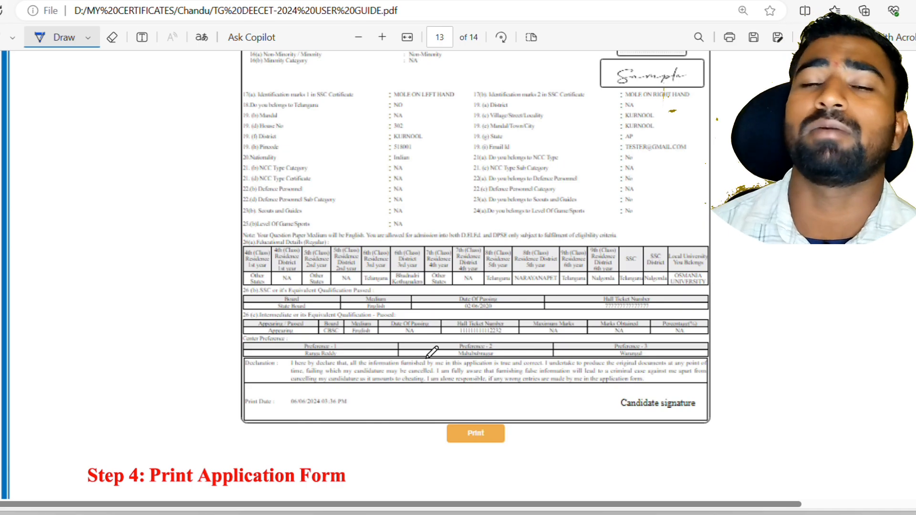
{"action": "scroll", "coordinate": [432, 352], "scroll_direction": "down", "scroll_amount": 10}
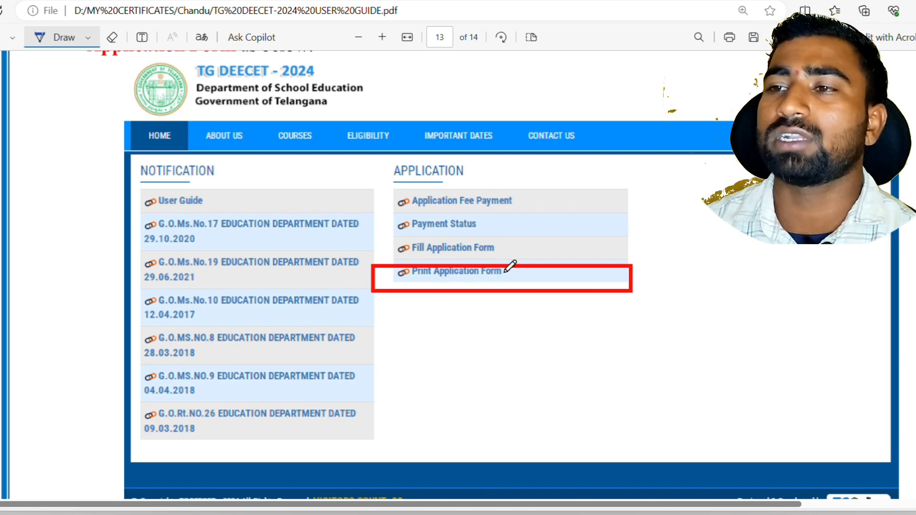
Tick Print Application Form, then the Registration Number, Payment Reference ID and Mobile Number fields
{"action": "mouse_move", "coordinate": [522, 255]}
{"action": "left_mouse_down"}
{"action": "mouse_move", "coordinate": [530, 279]}
{"action": "mouse_move", "coordinate": [575, 253]}
{"action": "left_mouse_up"}
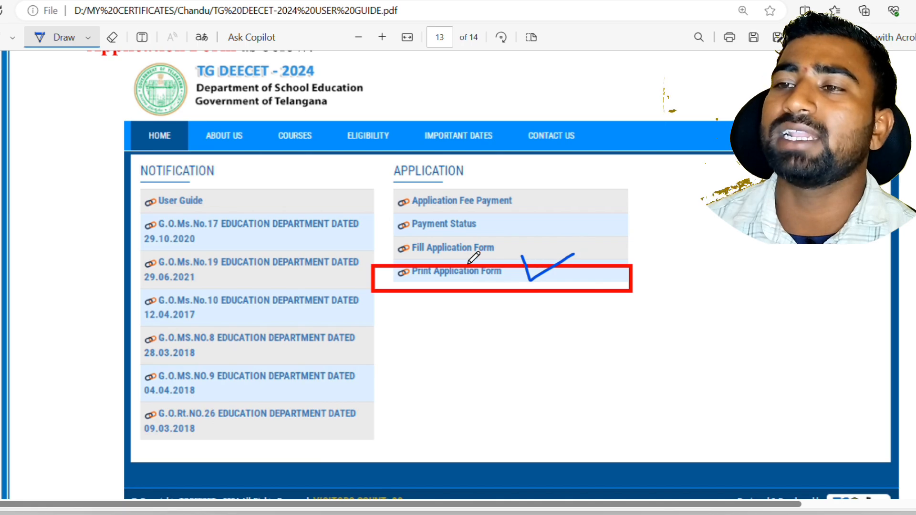
{"action": "scroll", "coordinate": [537, 312], "scroll_direction": "down", "scroll_amount": 2}
{"action": "scroll", "coordinate": [542, 306], "scroll_direction": "down", "scroll_amount": 8}
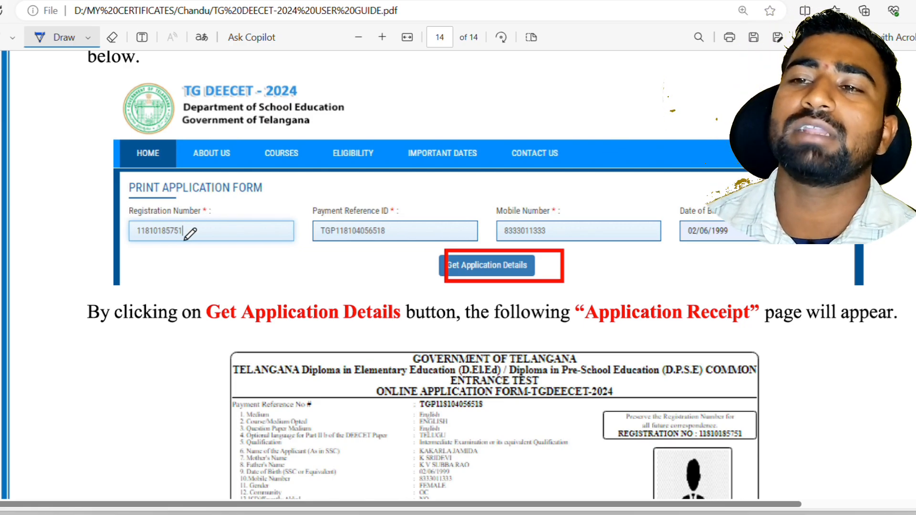
{"action": "mouse_move", "coordinate": [385, 224]}
{"action": "left_mouse_down"}
{"action": "mouse_move", "coordinate": [390, 230]}
{"action": "mouse_move", "coordinate": [436, 204]}
{"action": "left_mouse_up"}
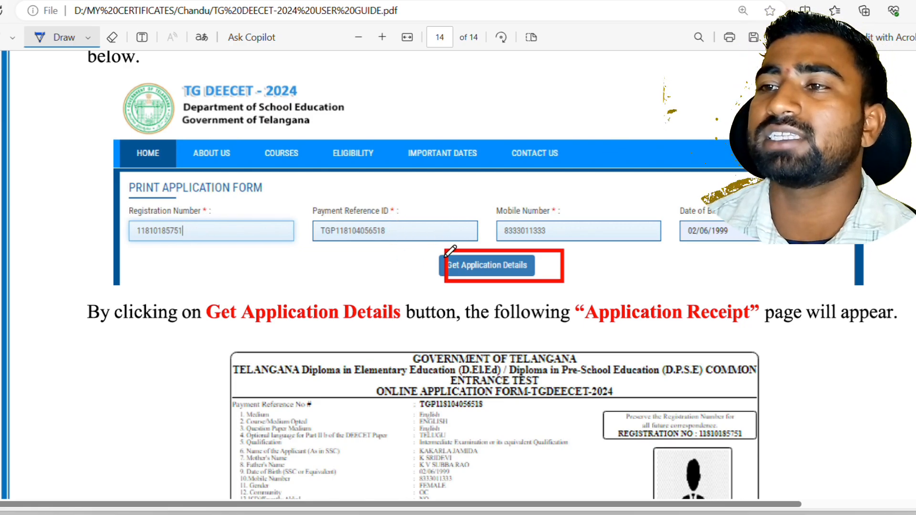
{"action": "mouse_move", "coordinate": [586, 211]}
{"action": "left_mouse_down"}
{"action": "mouse_move", "coordinate": [596, 235]}
{"action": "mouse_move", "coordinate": [647, 202]}
{"action": "left_mouse_up"}
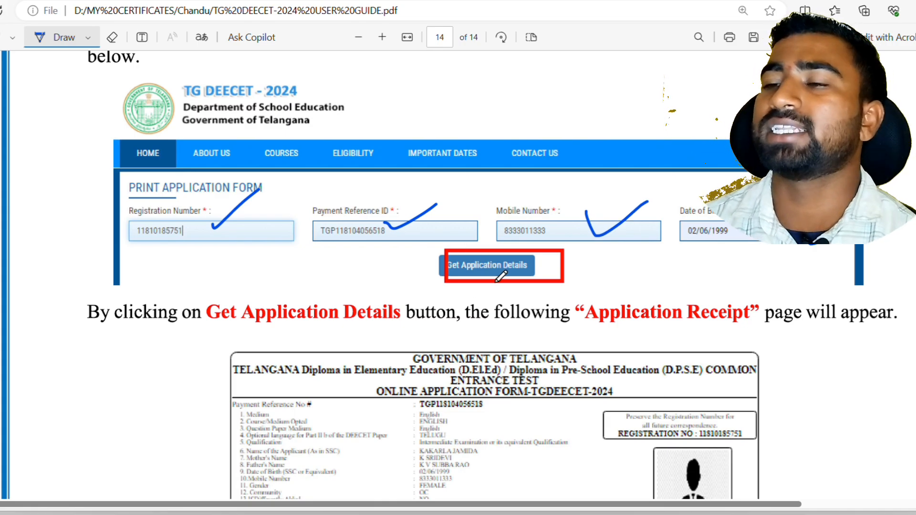
Circle the Print button on the page 14 receipt screenshot
{"action": "scroll", "coordinate": [477, 260], "scroll_direction": "down", "scroll_amount": 8}
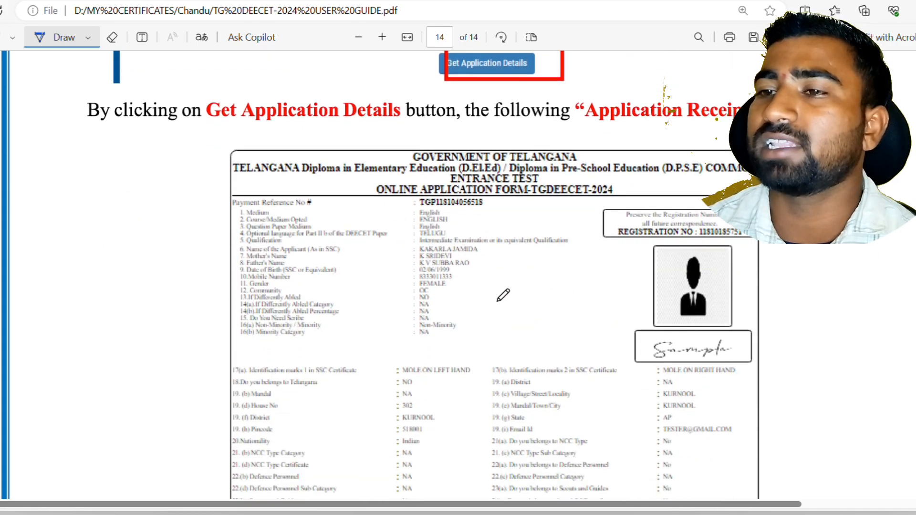
{"action": "scroll", "coordinate": [581, 272], "scroll_direction": "down", "scroll_amount": 4}
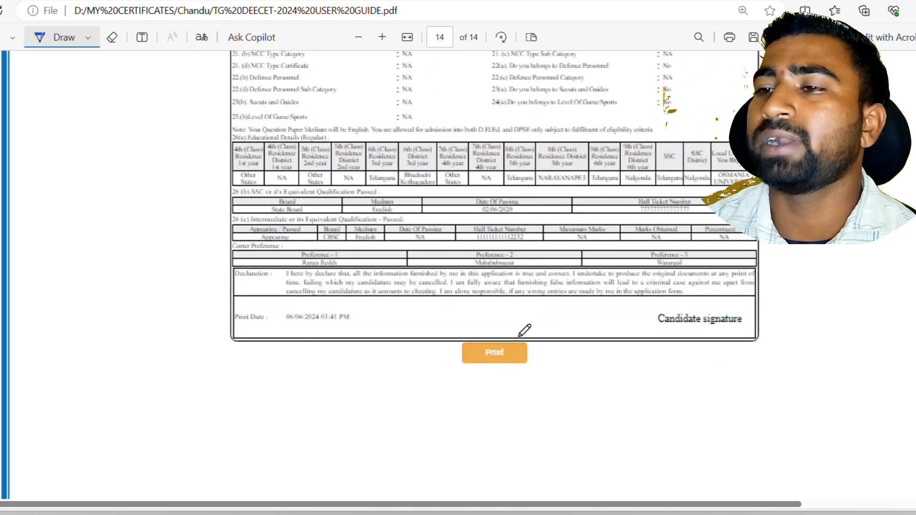
{"action": "mouse_move", "coordinate": [520, 328]}
{"action": "left_mouse_down"}
{"action": "mouse_move", "coordinate": [501, 324]}
{"action": "mouse_move", "coordinate": [466, 359]}
{"action": "mouse_move", "coordinate": [535, 311]}
{"action": "mouse_move", "coordinate": [472, 322]}
{"action": "left_mouse_up"}
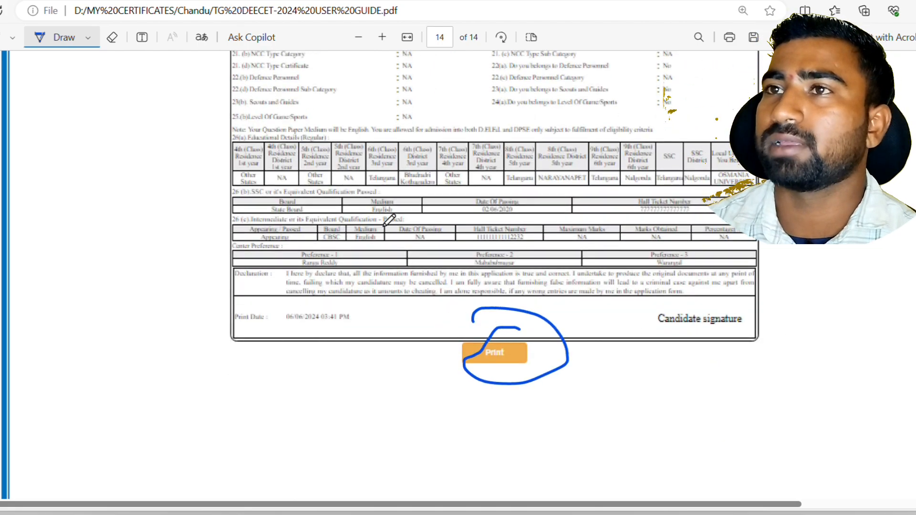
{"action": "scroll", "coordinate": [448, 354], "scroll_direction": "up", "scroll_amount": 1}
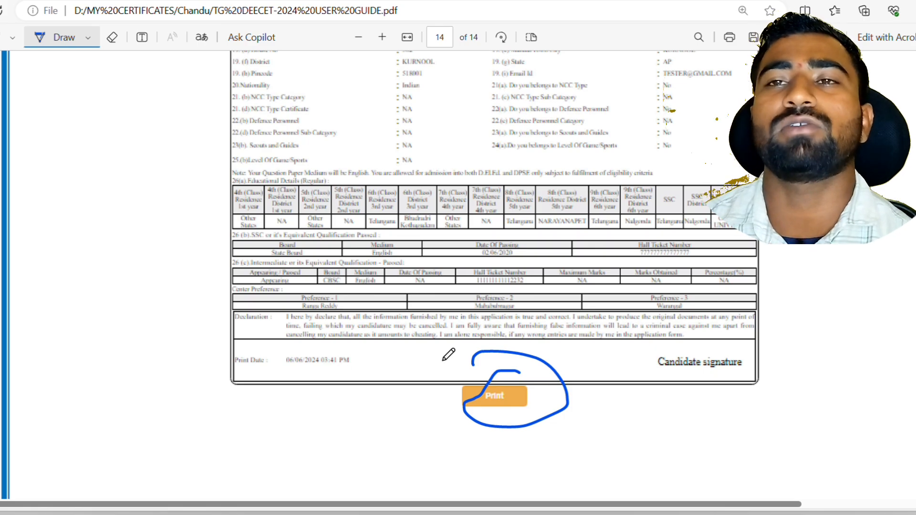